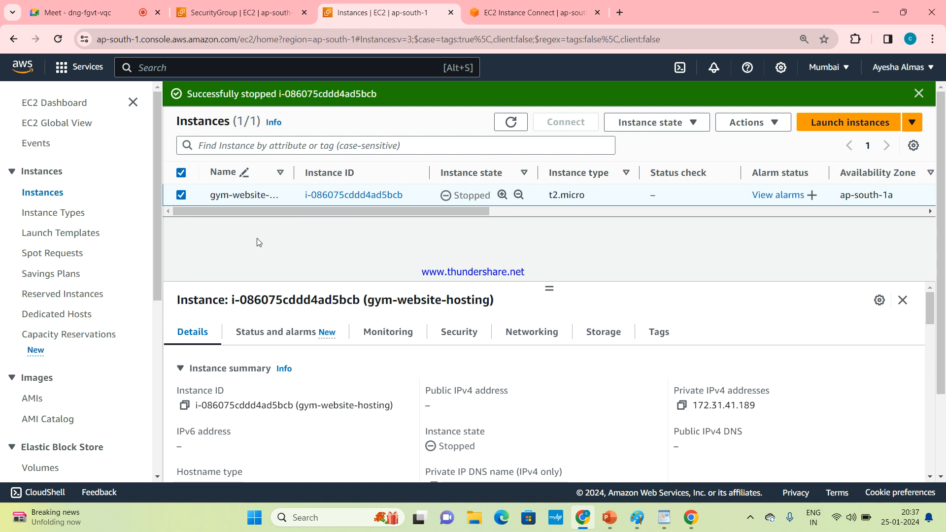
Step: Open the Change instance type page for the stopped gym-website-hosting instance
click(183, 191)
click(182, 196)
click(182, 196)
click(761, 125)
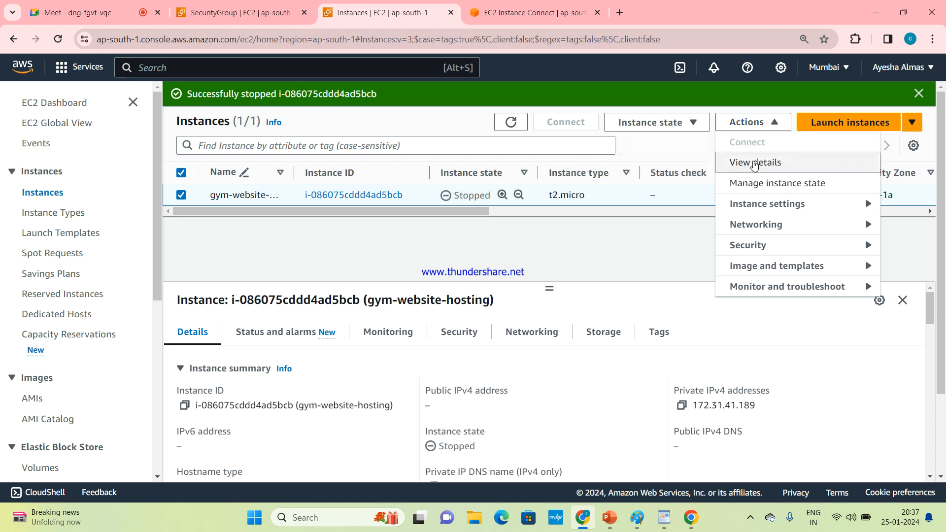
click(766, 202)
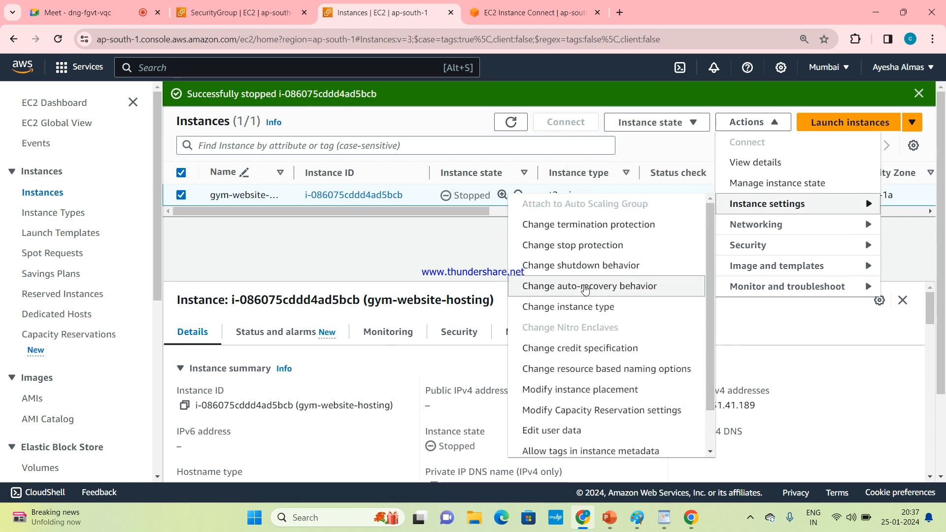
click(634, 311)
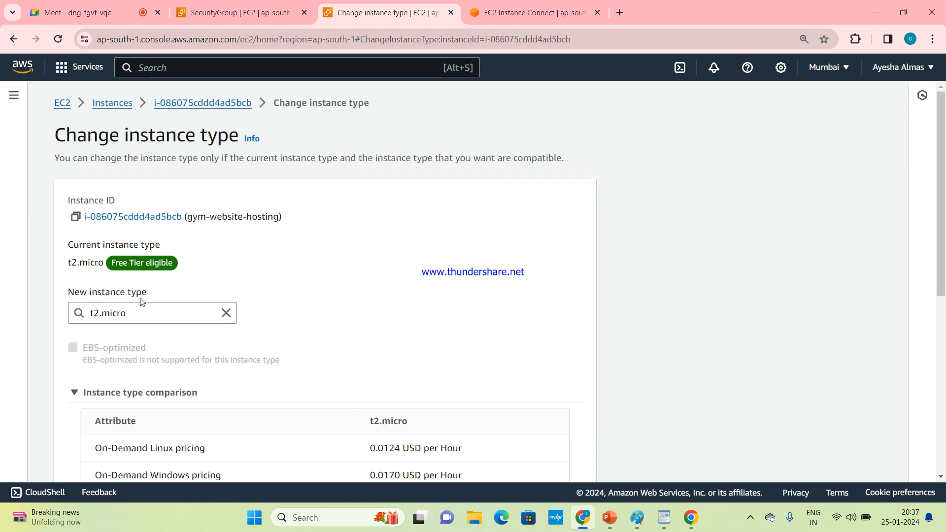
Step: Try the a1.medium and c6i.2xlarge instance types and review their attribute comparison with t2.micro
click(162, 312)
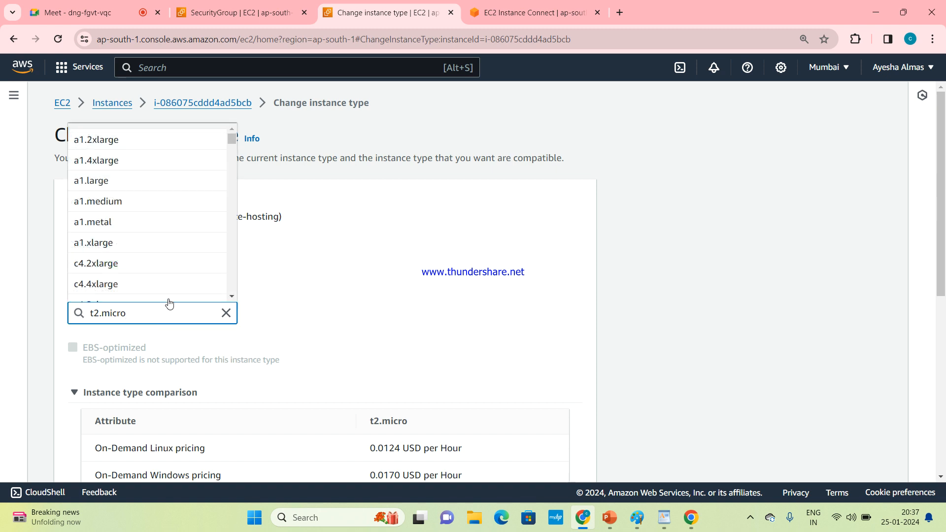
click(161, 214)
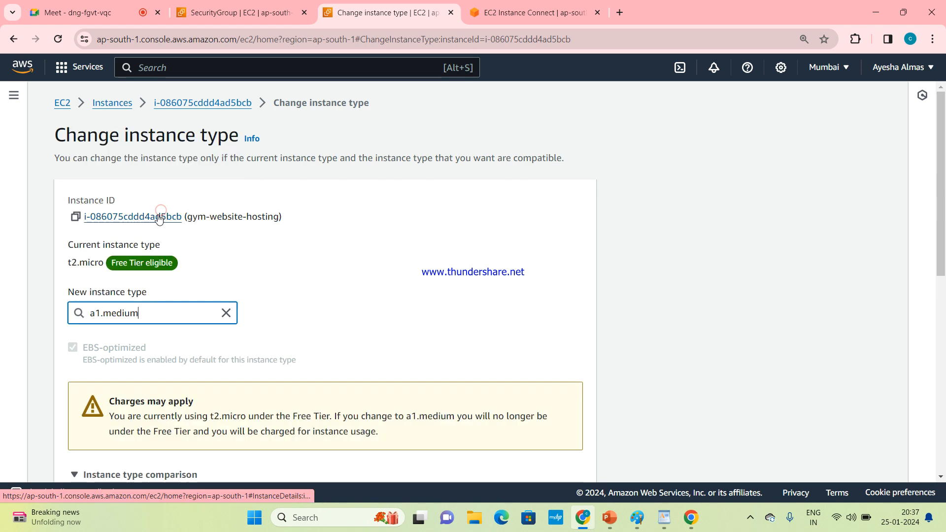
click(169, 314)
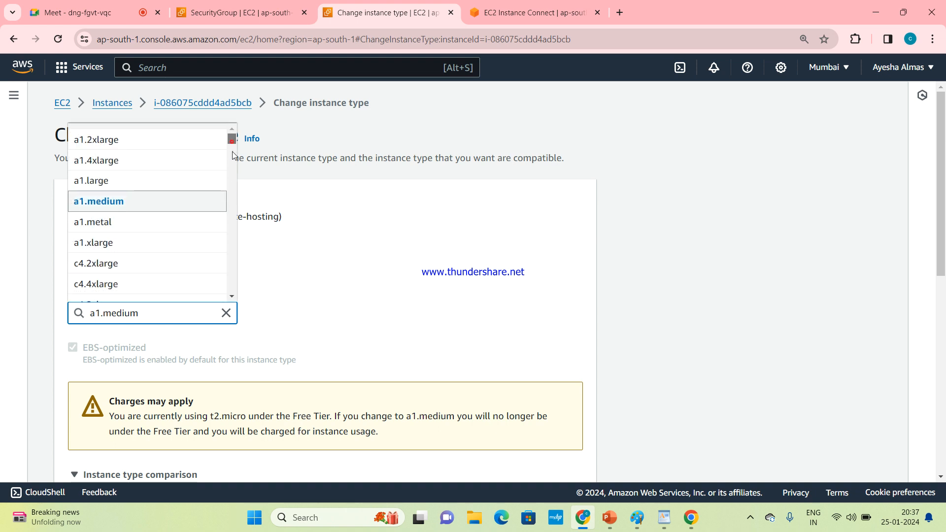
drag(232, 146, 232, 165)
click(168, 217)
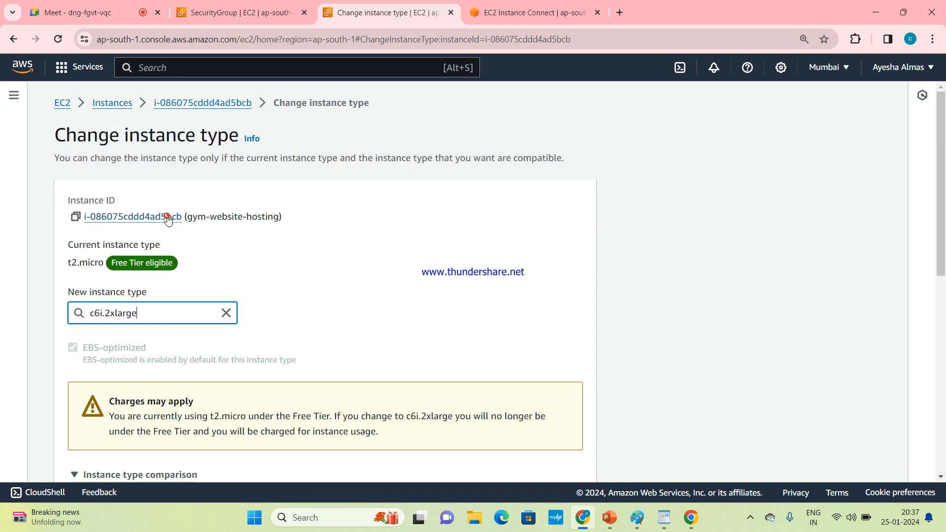
click(186, 310)
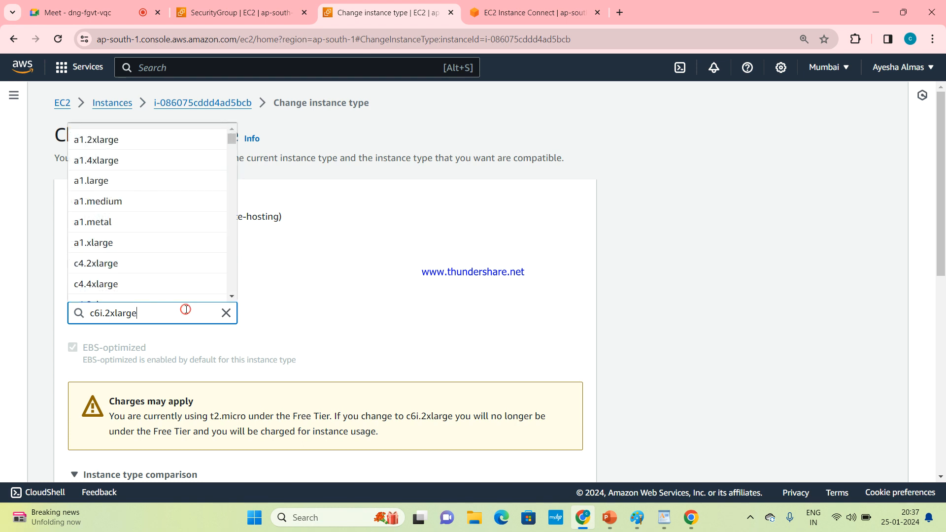
drag(941, 197, 938, 424)
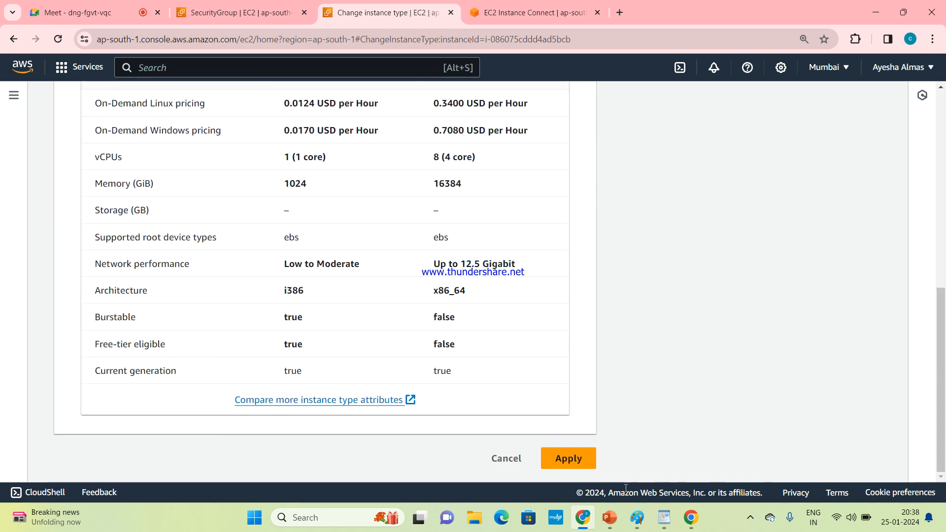
drag(945, 431, 944, 236)
Step: Reset the new instance type to t2.micro and return to the instances list without applying
click(168, 312)
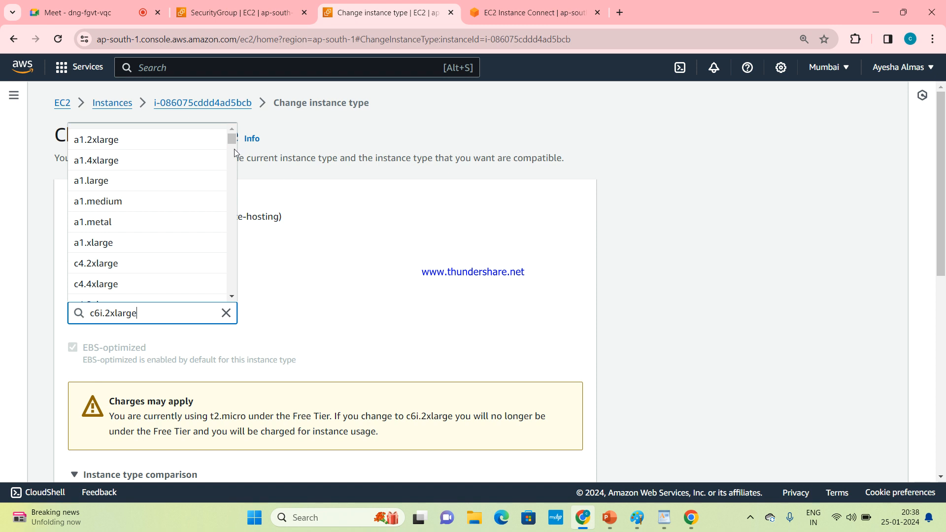
drag(233, 143, 241, 123)
click(361, 264)
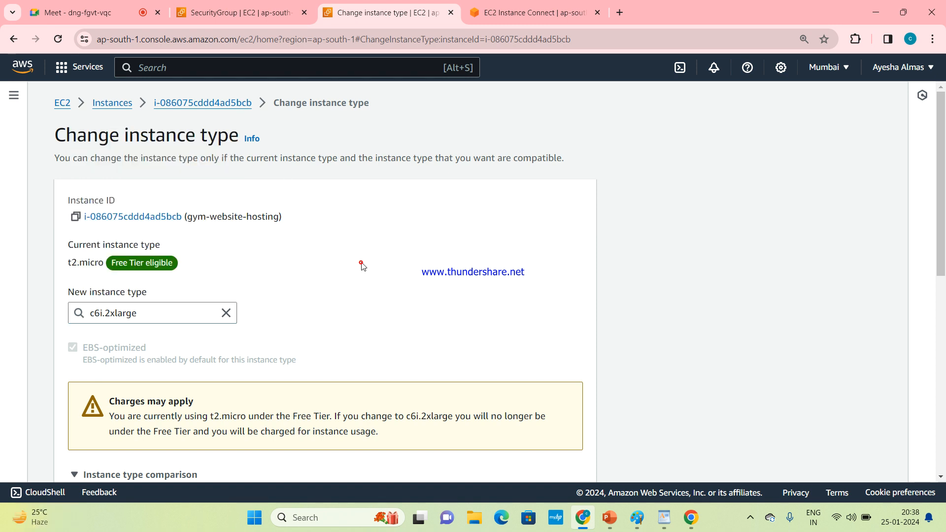
click(226, 313)
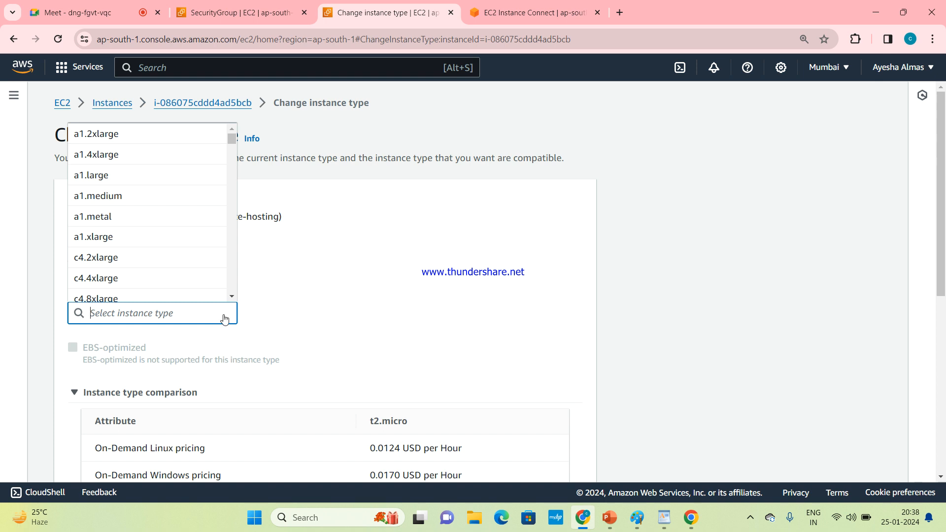
text(t2)
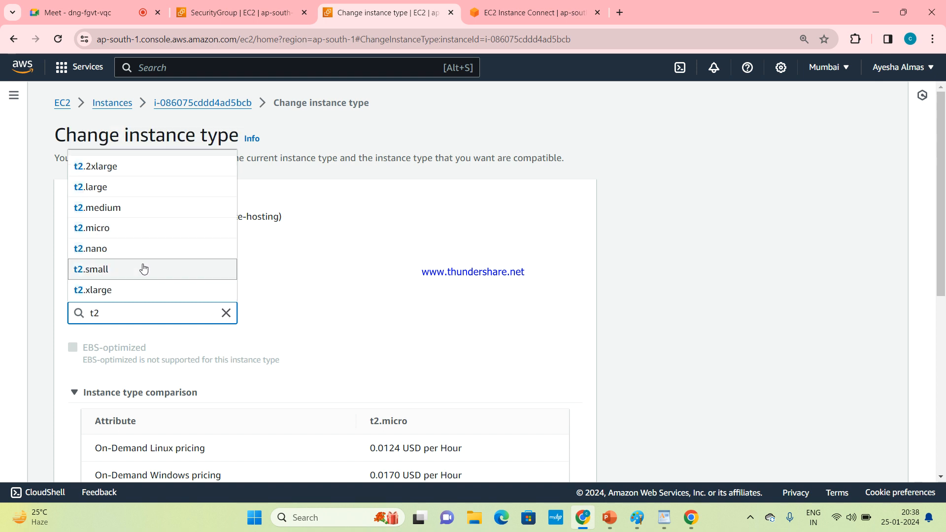
click(142, 237)
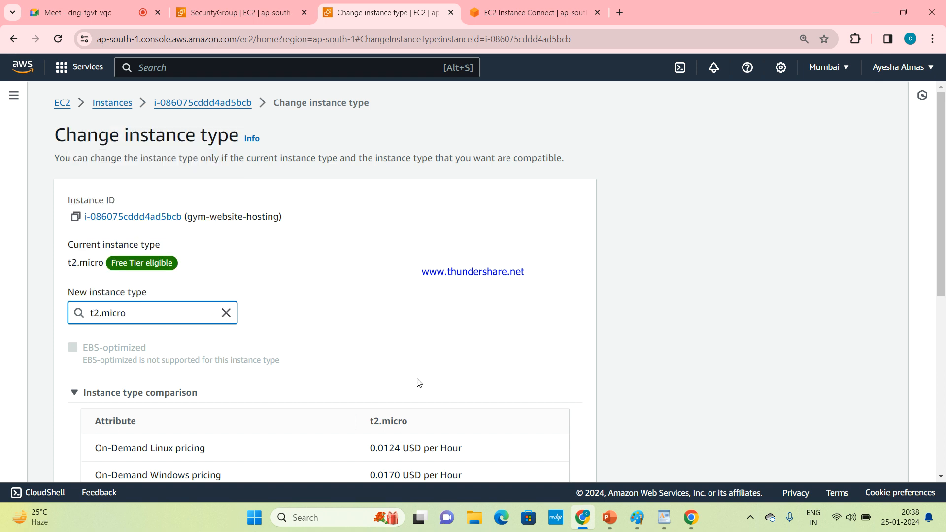
drag(944, 245, 945, 222)
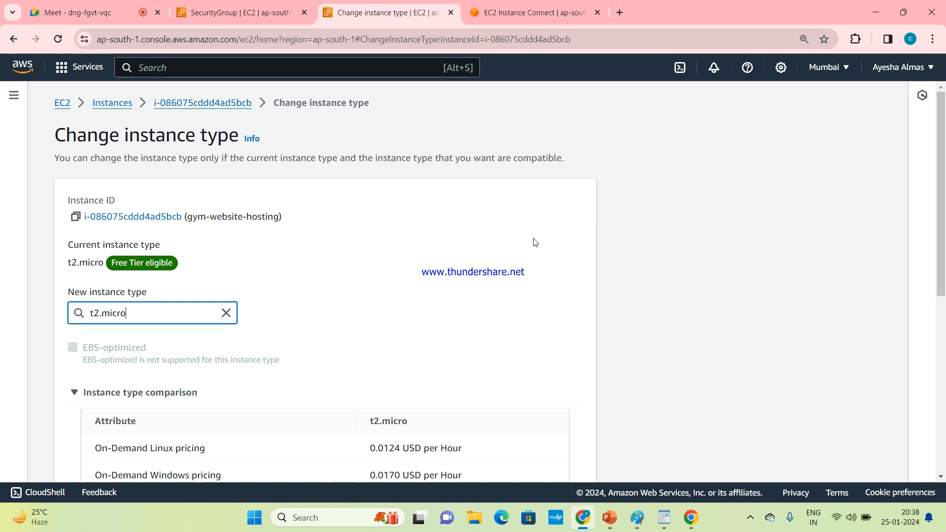
click(127, 107)
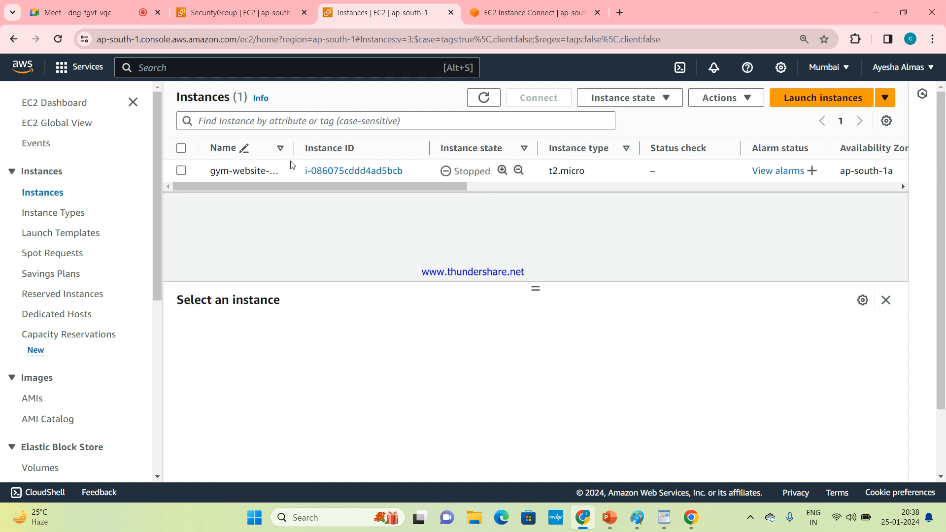
Step: Select the gym-website-hosting instance and start it
click(182, 171)
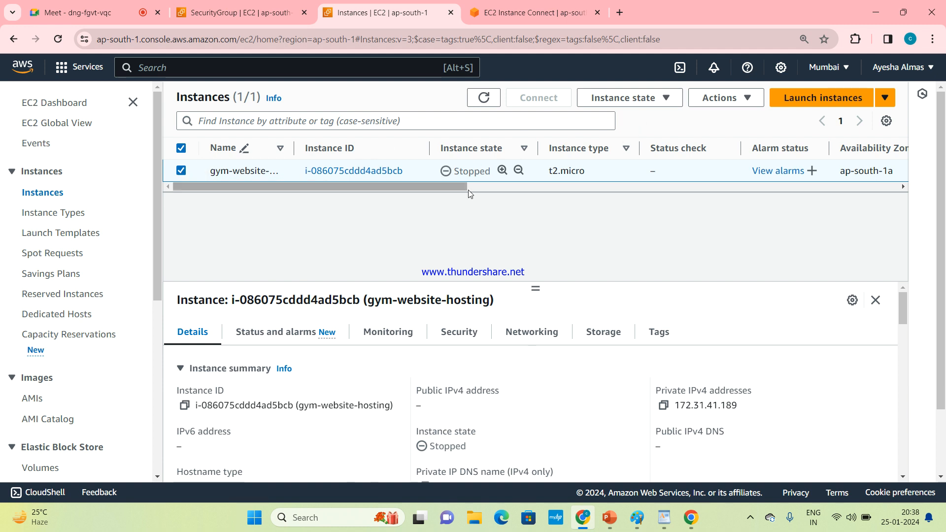
click(186, 171)
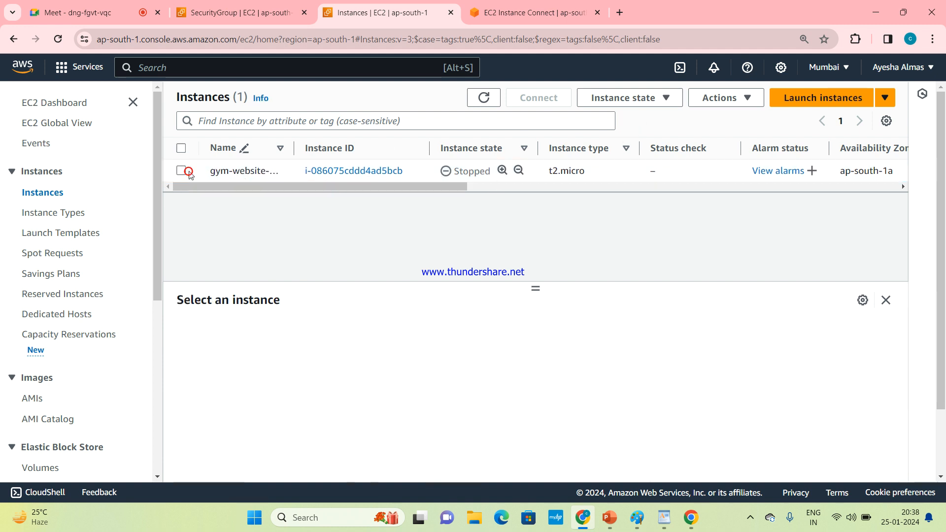
click(189, 172)
click(650, 100)
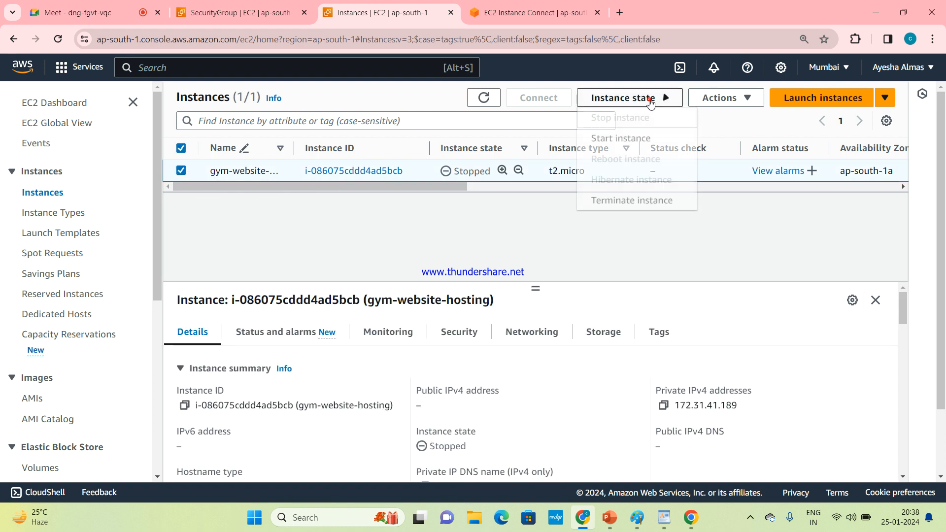
click(637, 148)
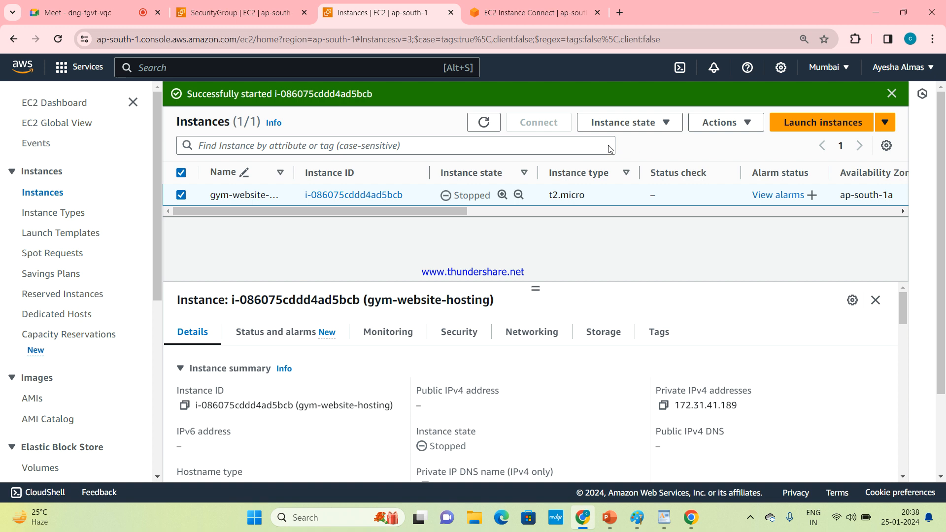
Step: Refresh the instance list repeatedly and dismiss the success notification
click(476, 124)
click(476, 125)
click(477, 125)
click(477, 125)
click(476, 125)
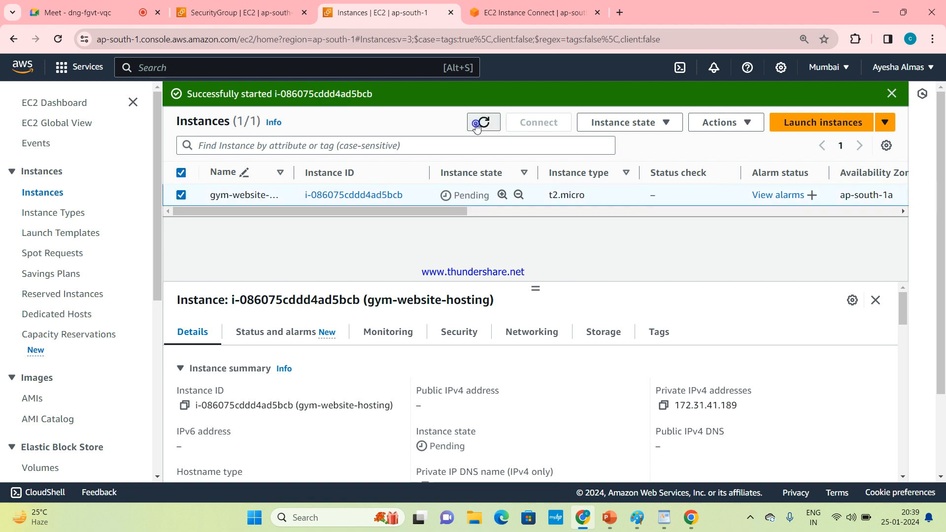
click(476, 126)
double_click(477, 126)
click(478, 127)
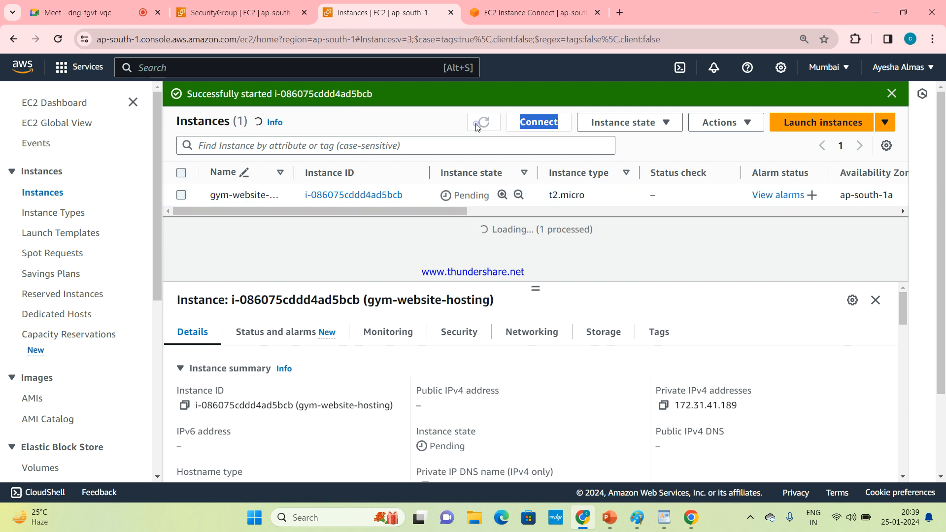
click(476, 126)
click(477, 126)
click(429, 266)
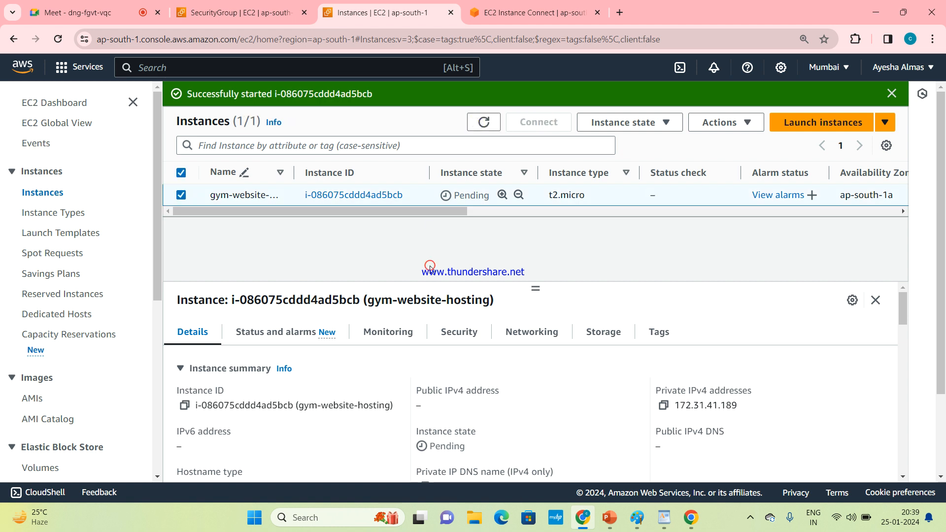
click(480, 120)
click(481, 120)
click(481, 120)
click(480, 120)
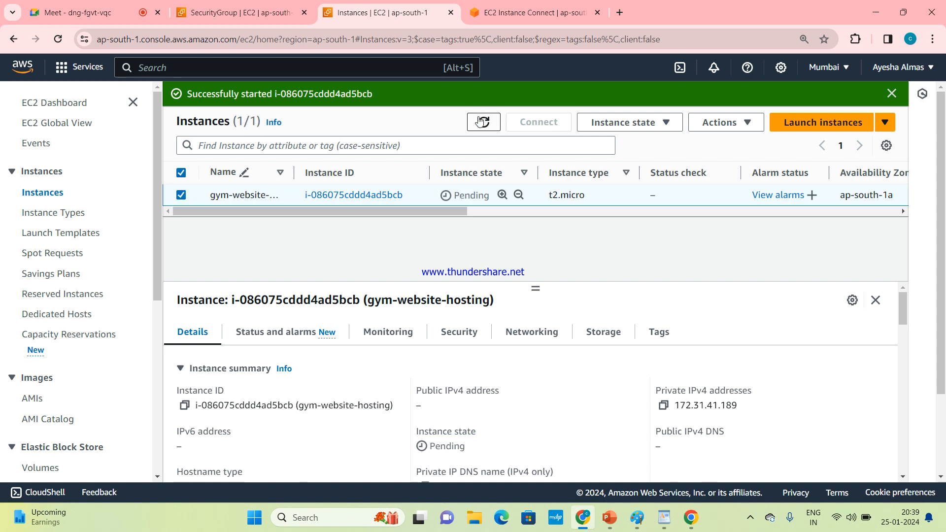
click(481, 121)
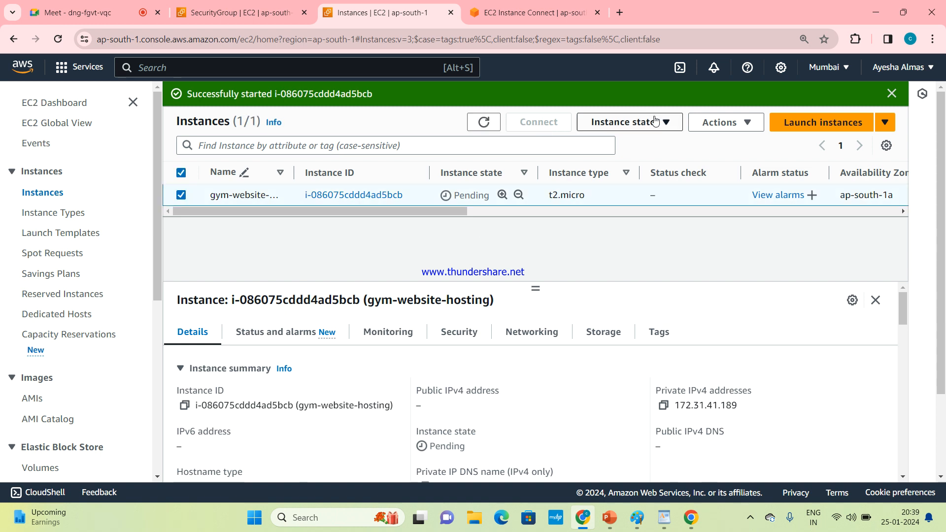
click(893, 92)
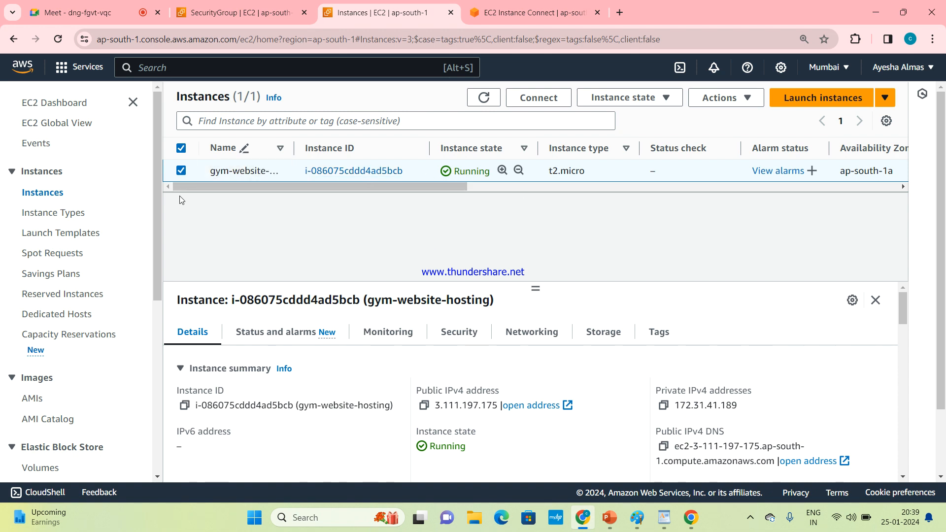
Step: Review the instance settings actions available for the running instance, then close the menu
click(734, 101)
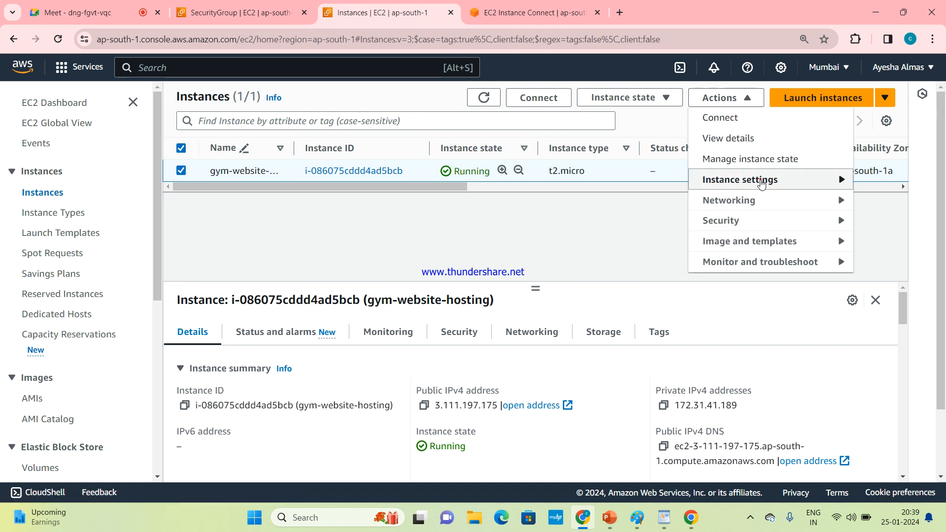
click(761, 181)
click(736, 182)
click(735, 184)
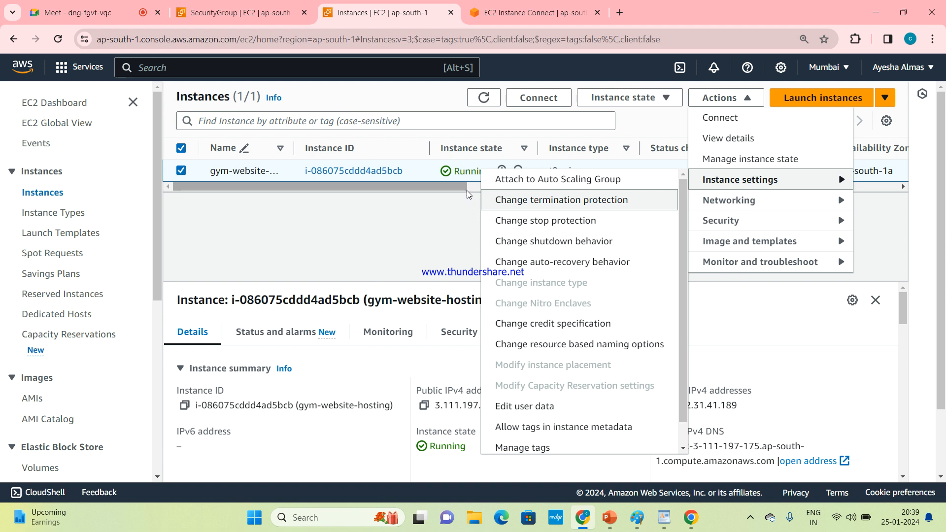
click(361, 222)
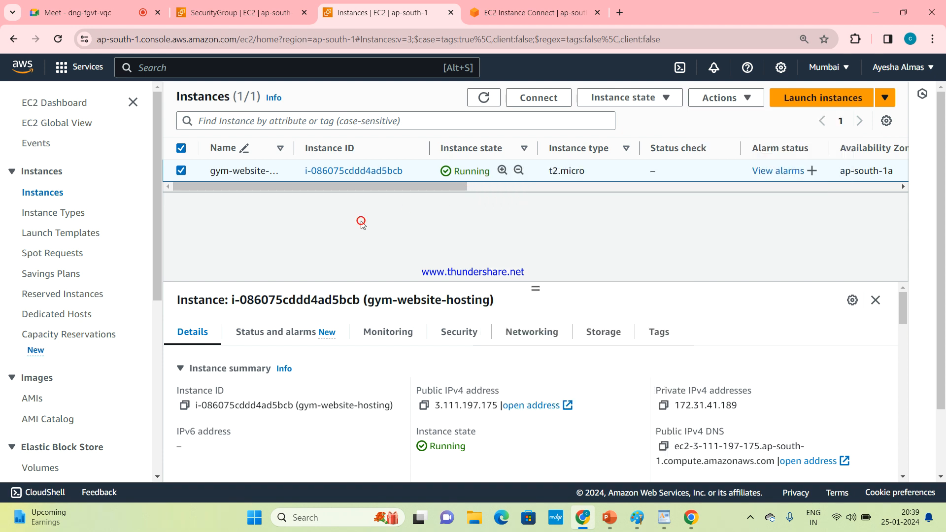
Step: Stop the gym-website-hosting instance and refresh the instance list
click(649, 98)
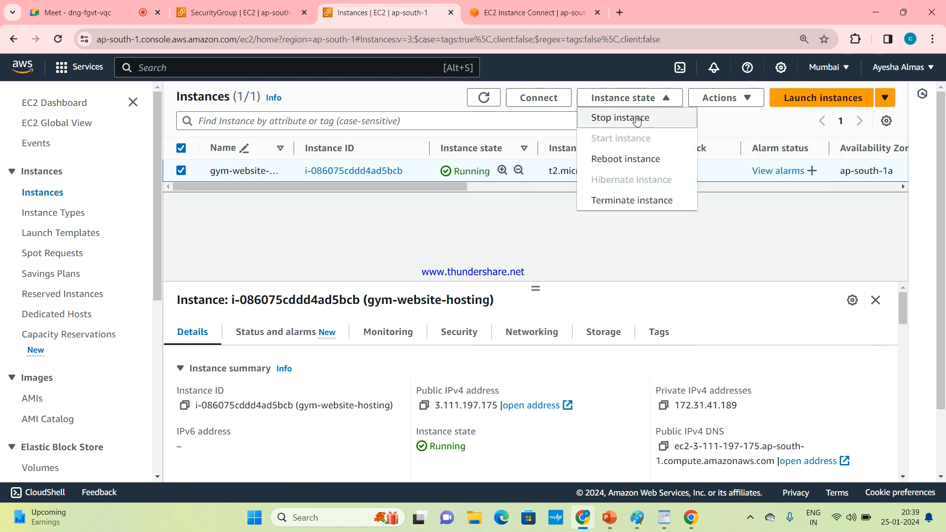
click(638, 119)
click(719, 378)
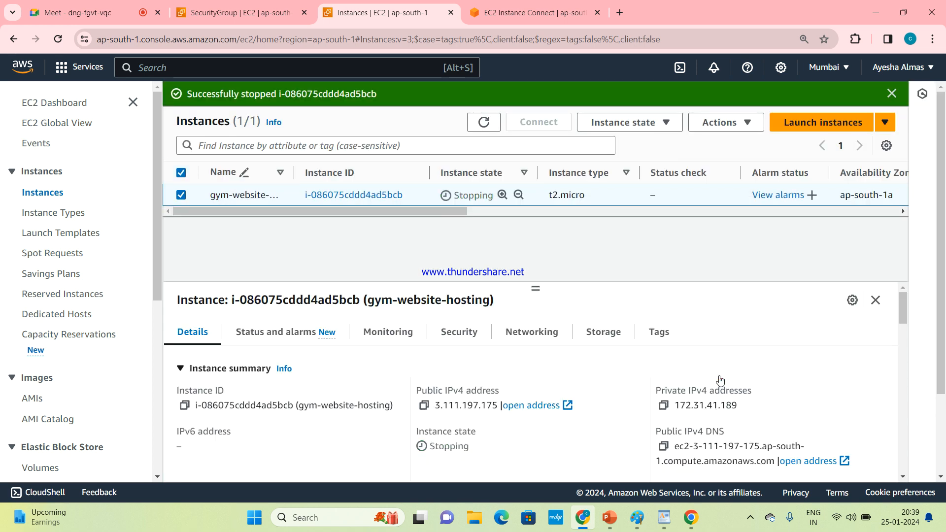
click(485, 121)
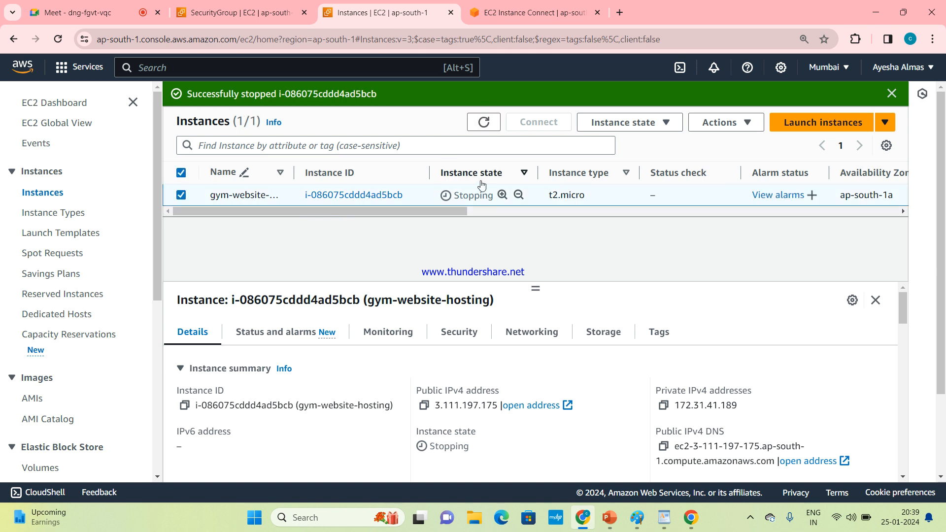
click(484, 122)
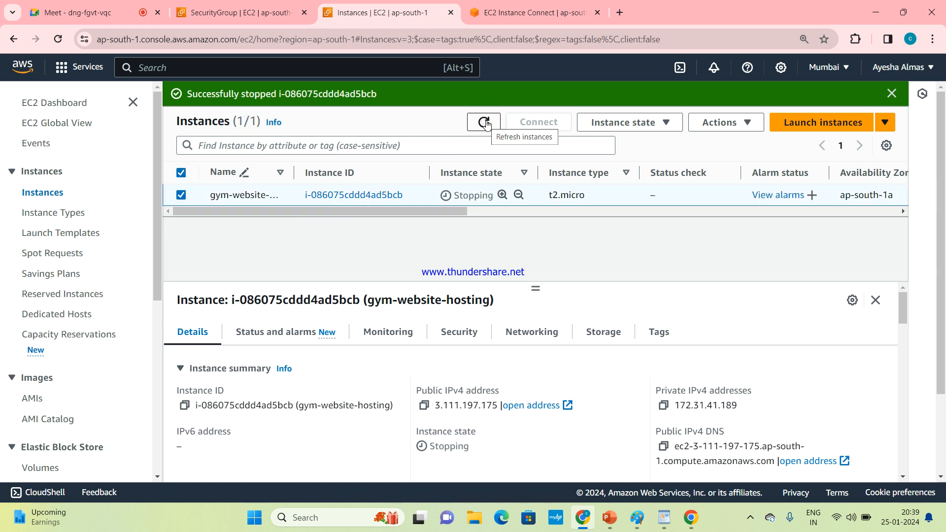
Step: Keep refreshing the instance list while the gym-website-hosting instance stops
double_click(485, 123)
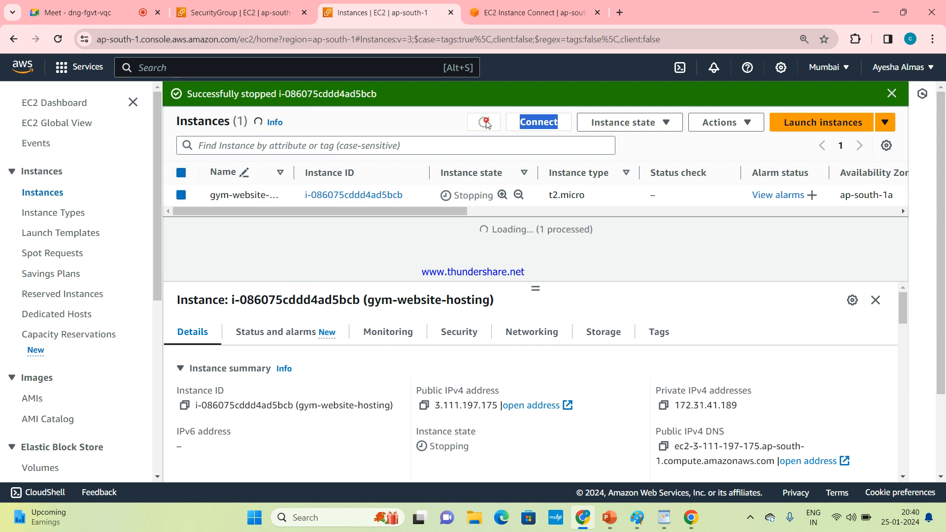
click(489, 248)
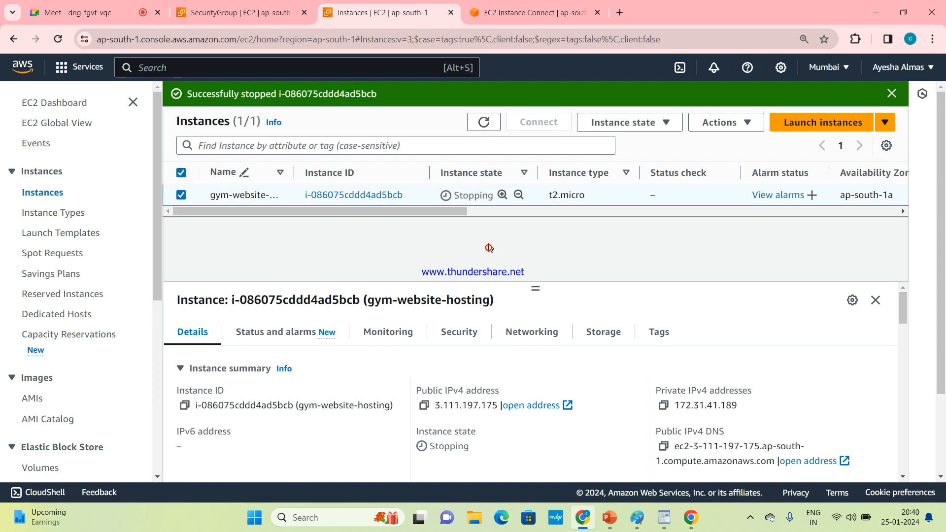
click(483, 123)
click(484, 122)
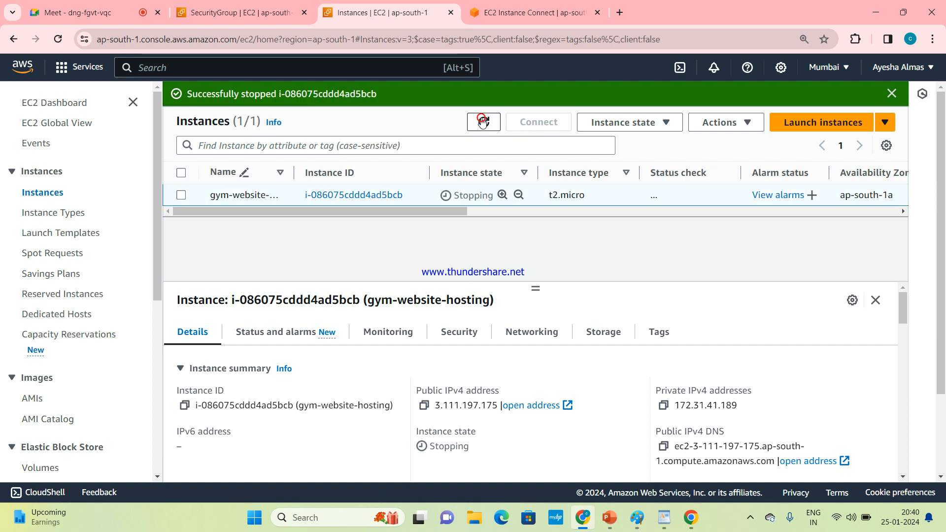
click(484, 123)
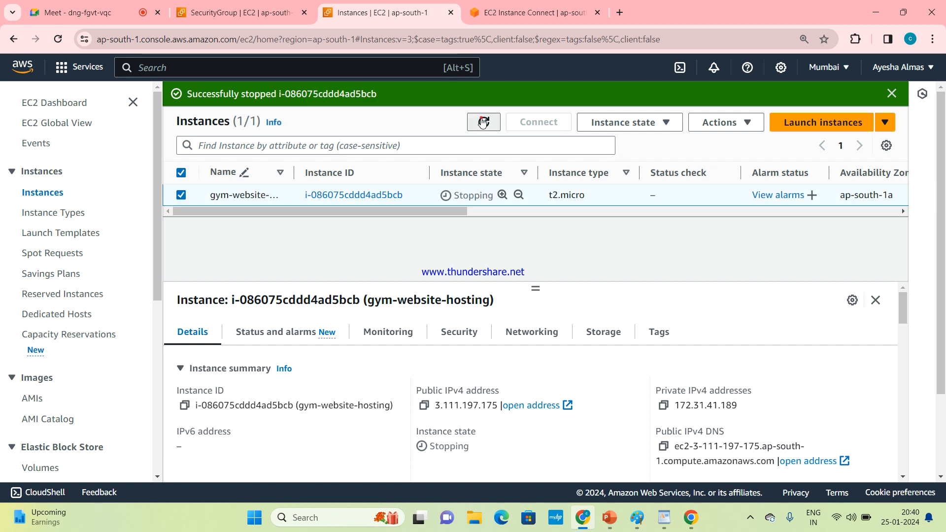
click(484, 122)
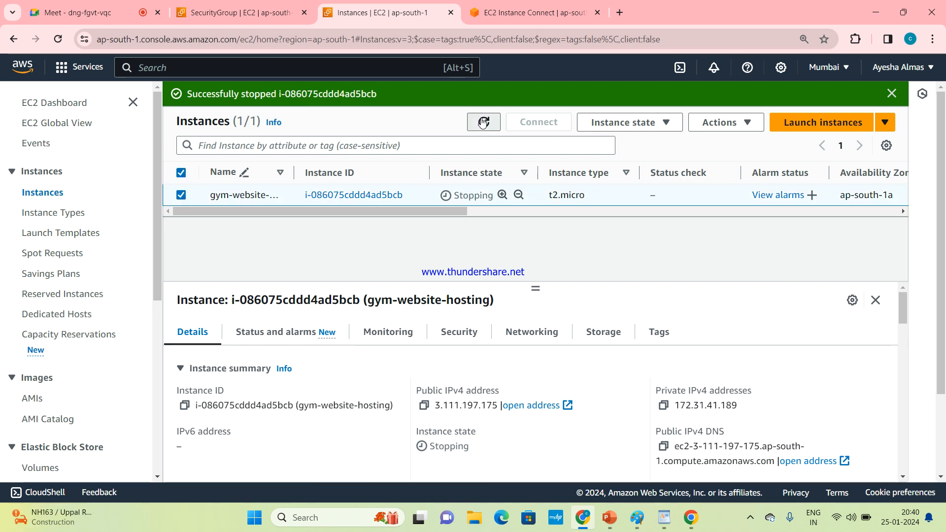
double_click(483, 123)
click(483, 123)
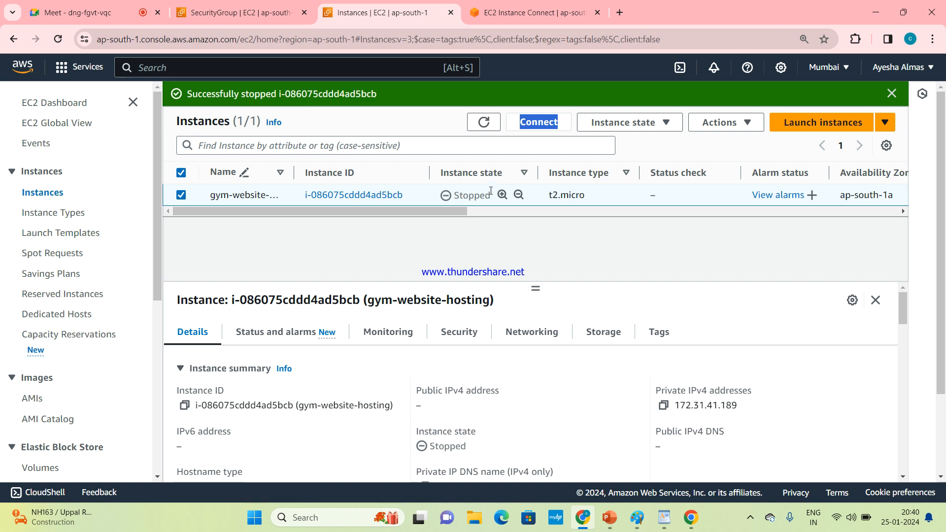
Step: Open Change instance type for the stopped instance, review the instance type comparison, and return to the instance list without applying
click(703, 122)
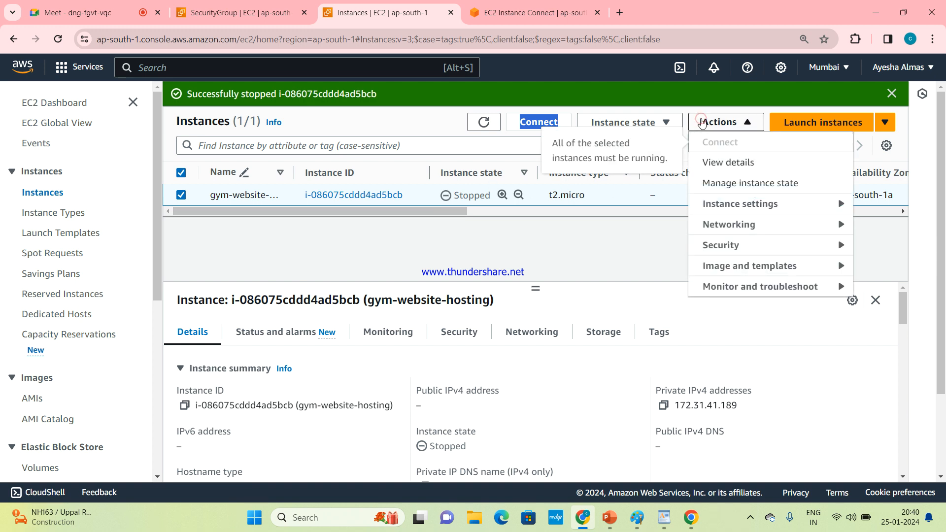
click(738, 203)
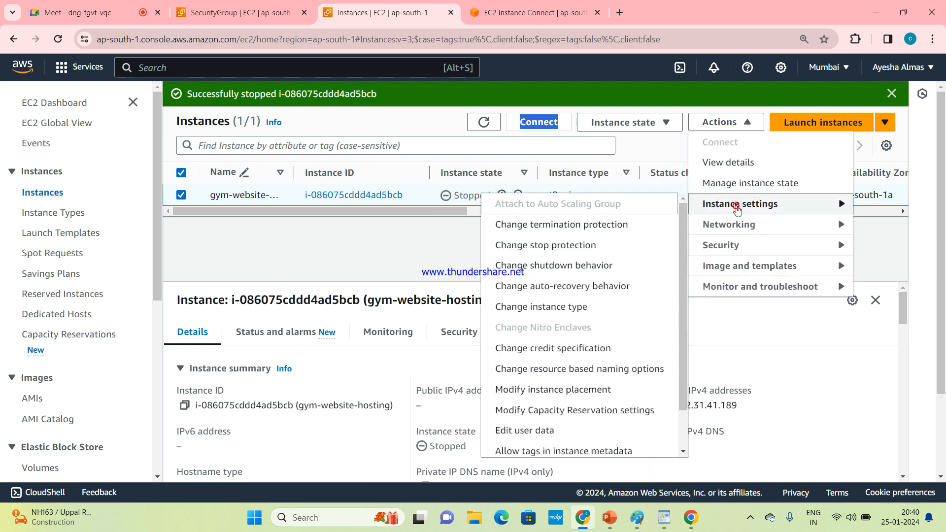
click(572, 310)
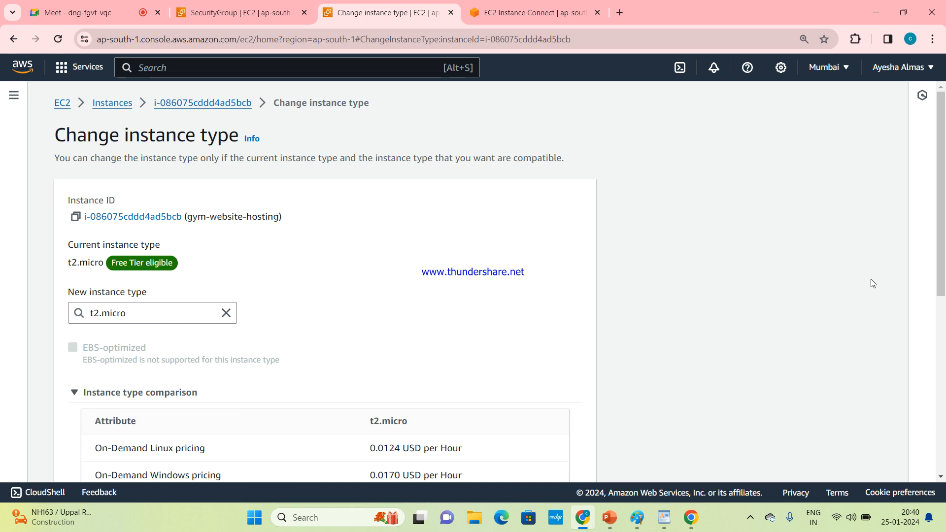
drag(938, 240, 945, 458)
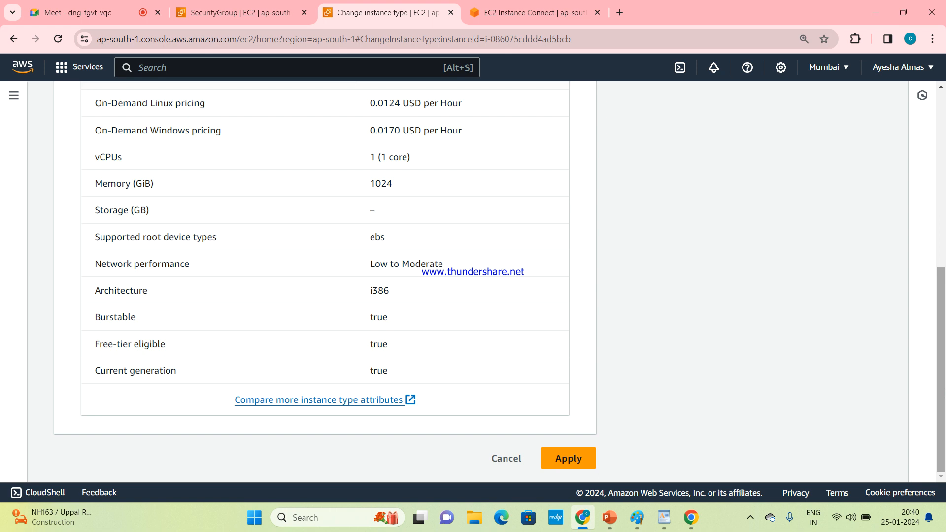
drag(944, 392, 942, 212)
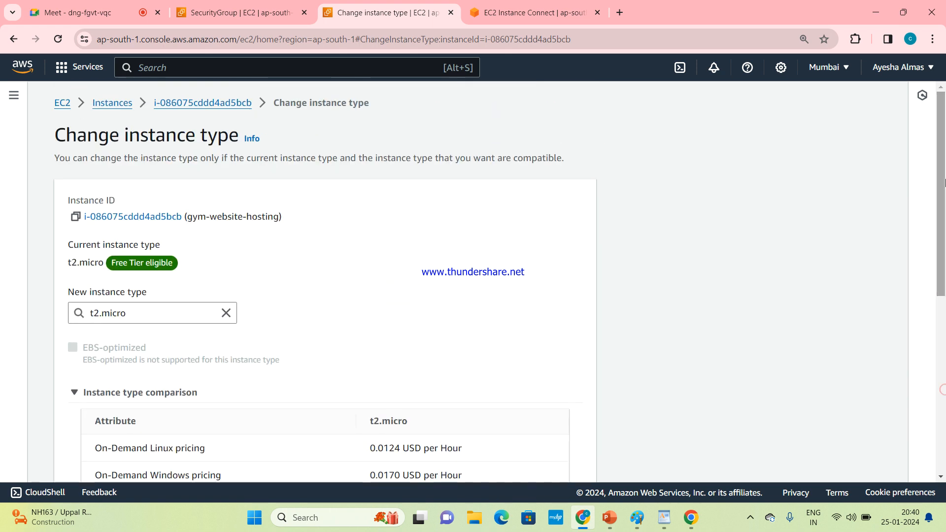
click(106, 103)
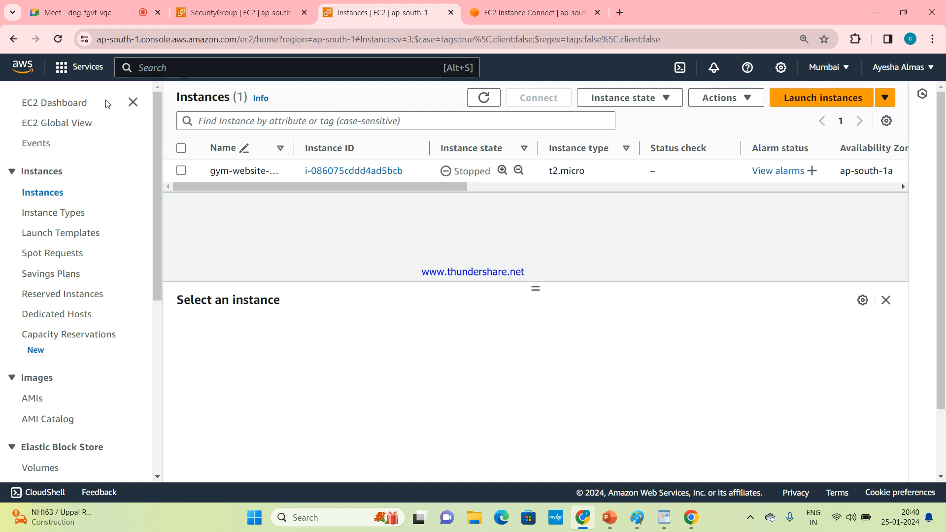
Step: Open the security group launch-wizard-6 from the gym-website-hosting instance's security details
click(181, 171)
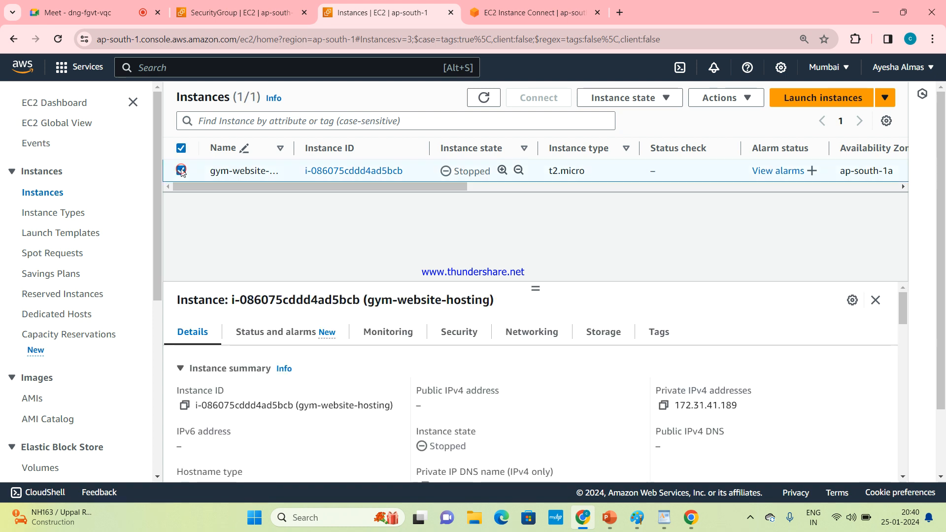
click(452, 337)
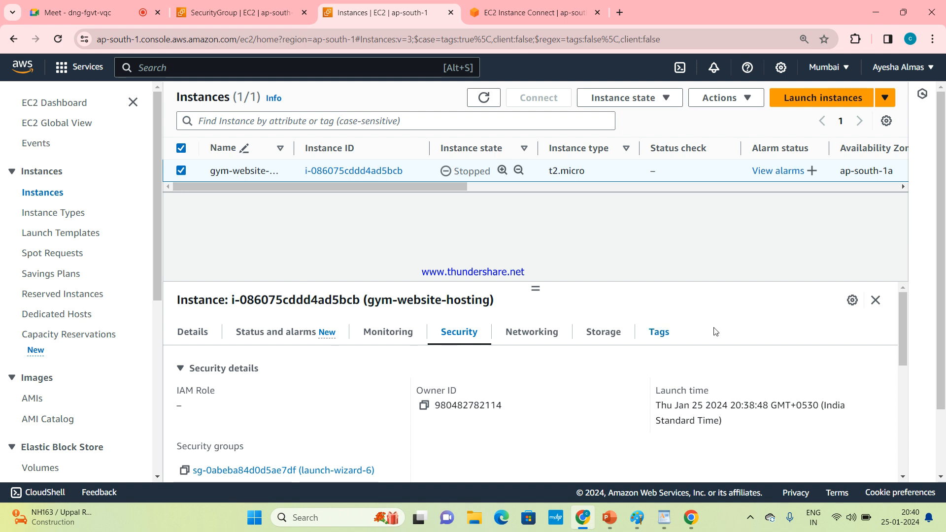
drag(903, 303, 912, 339)
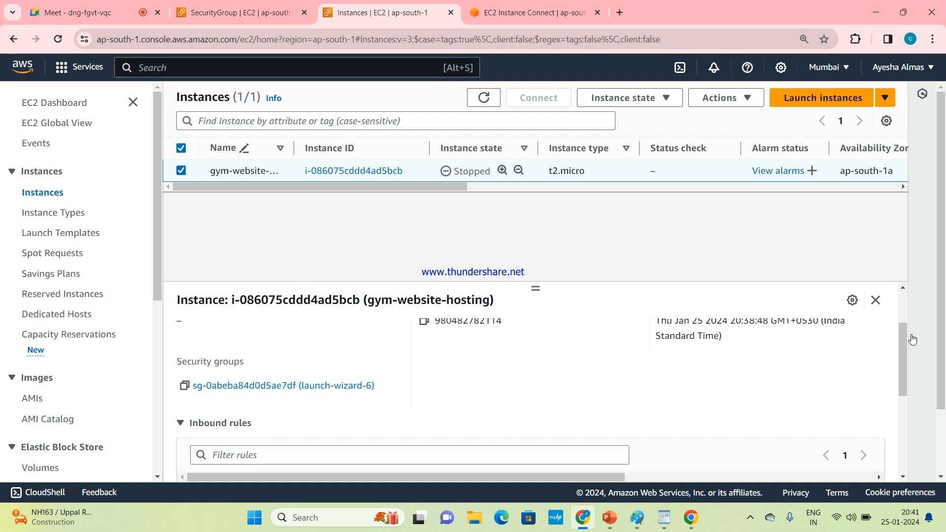
click(283, 386)
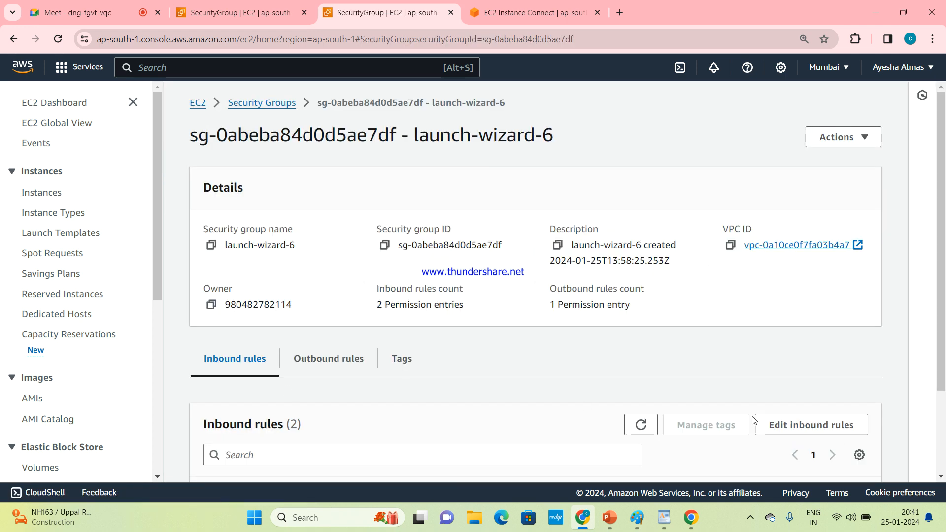
Step: Add an inbound HTTPS rule with source Anywhere-IPv4 to the security group and save the rules
scroll(747, 441, down, 2)
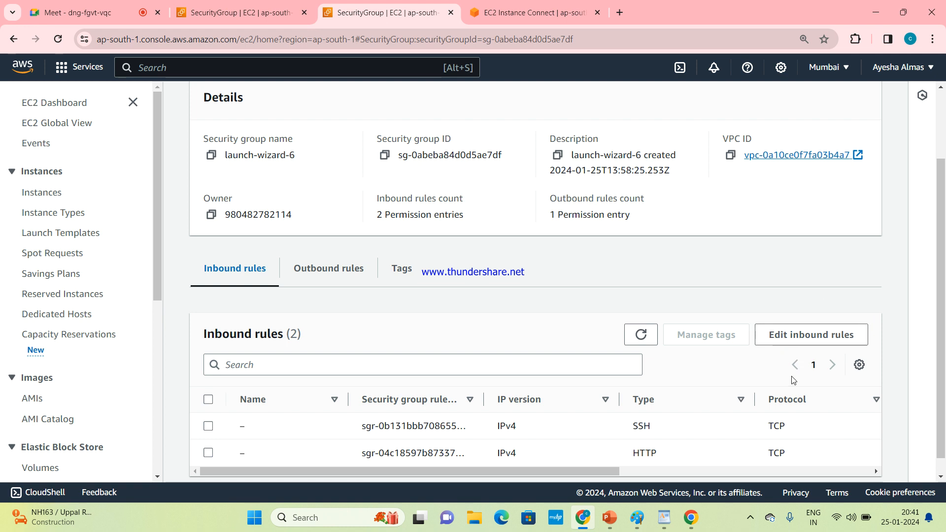
click(828, 331)
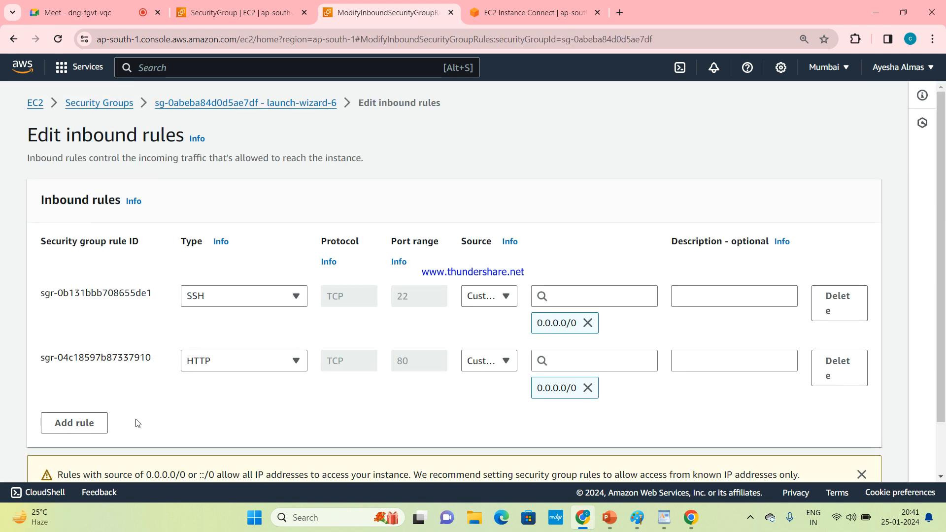
click(89, 422)
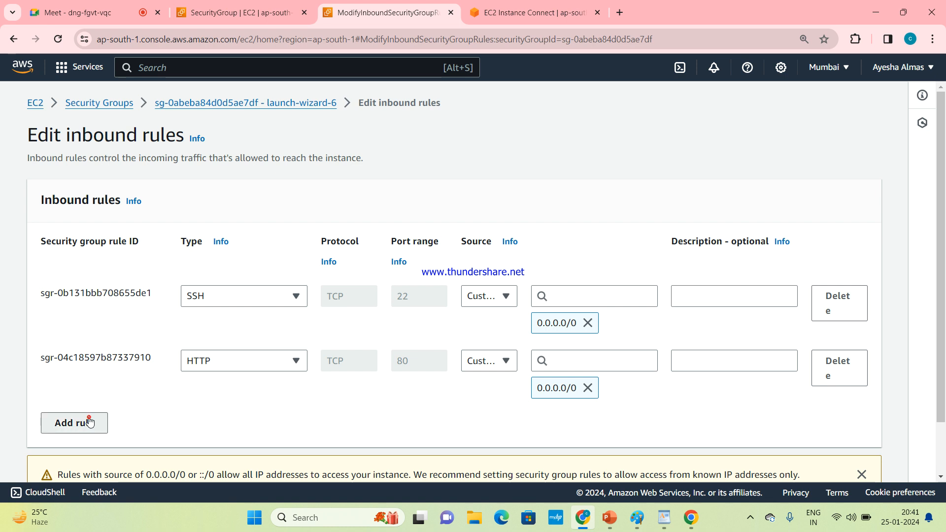
click(295, 425)
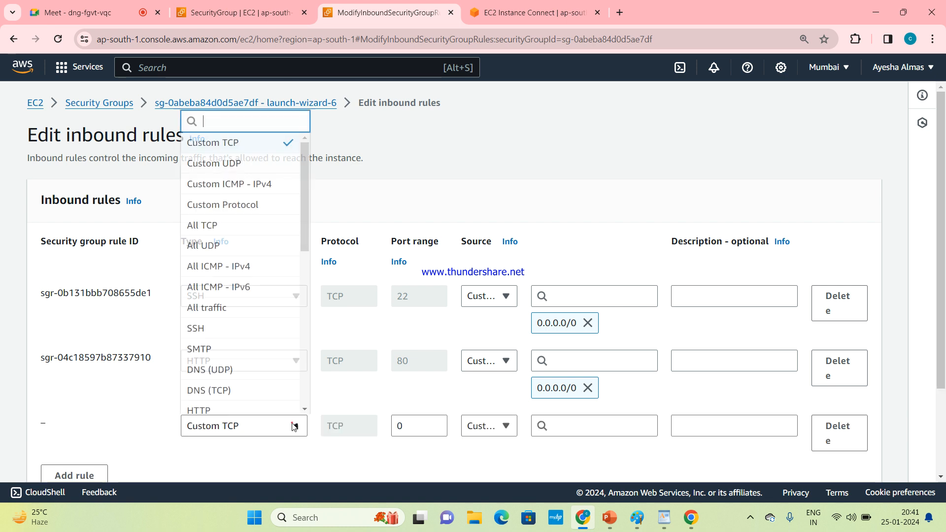
drag(307, 235, 284, 314)
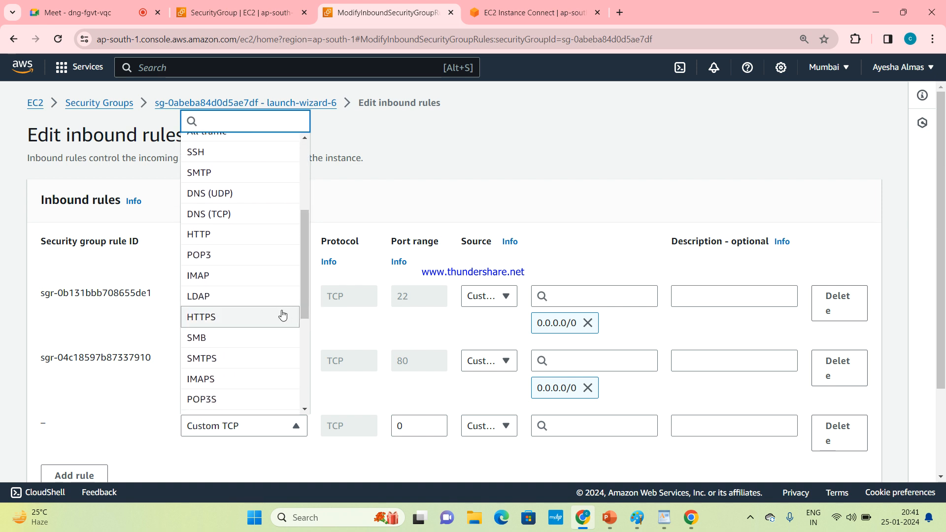
click(281, 315)
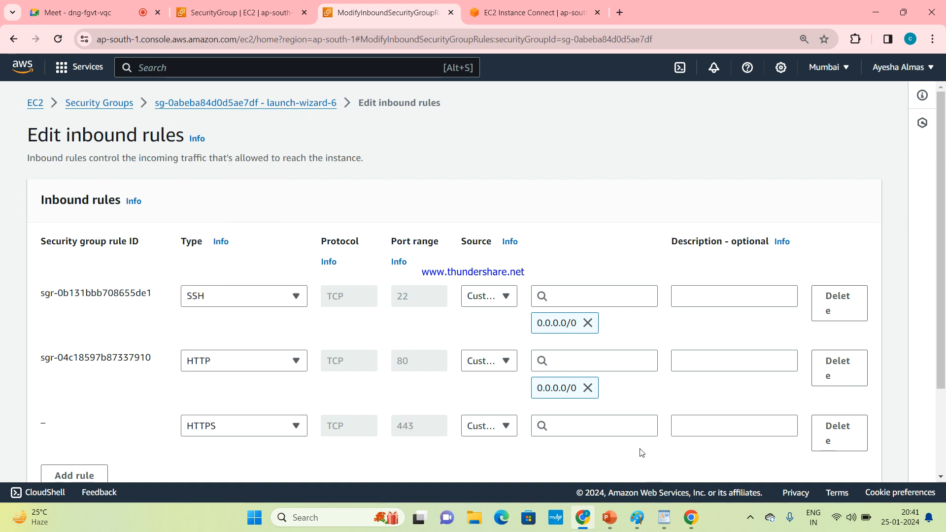
click(507, 427)
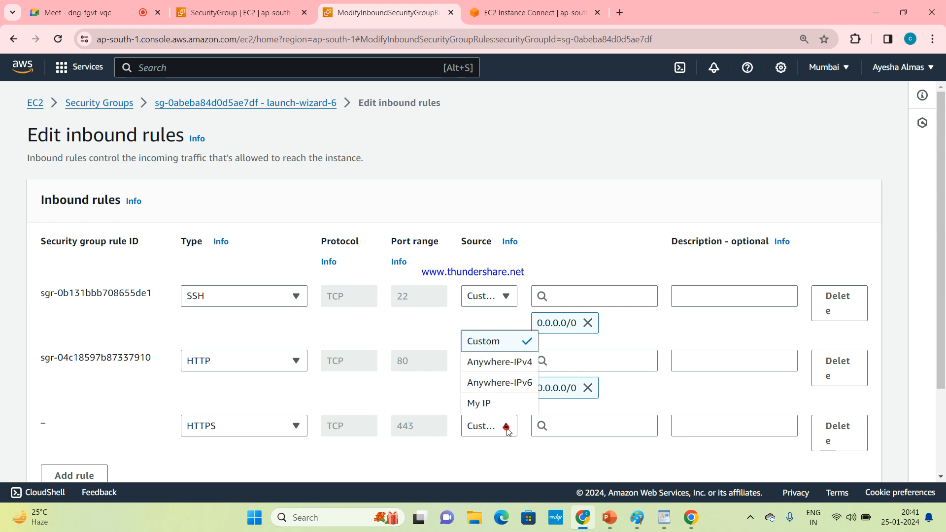
click(508, 367)
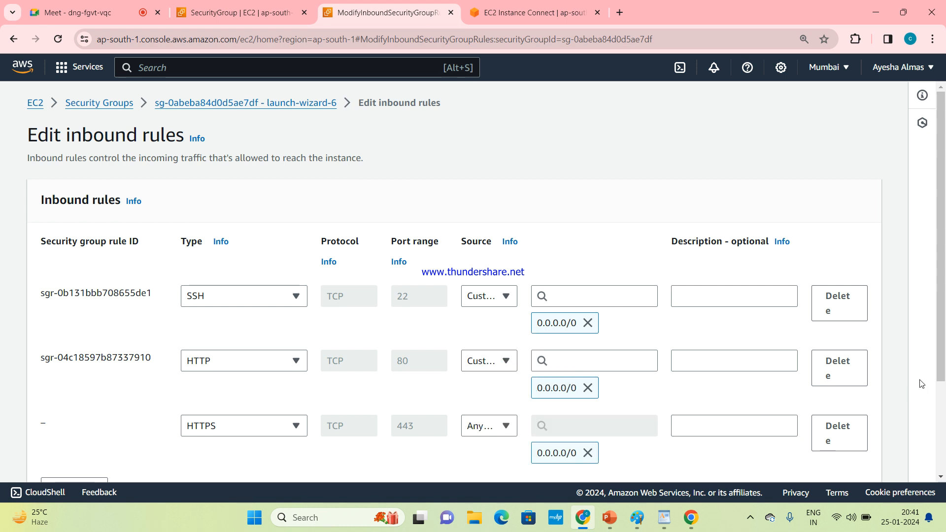
scroll(922, 384, down, 3)
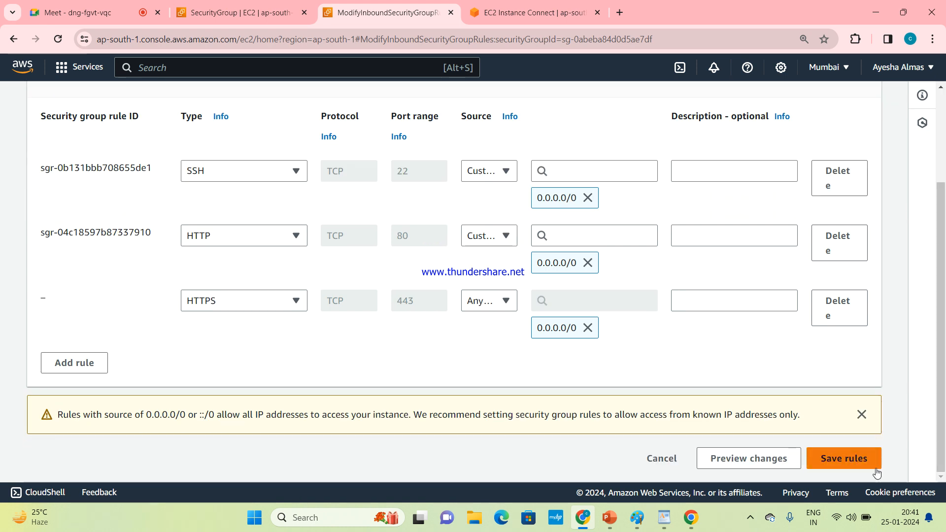
click(877, 469)
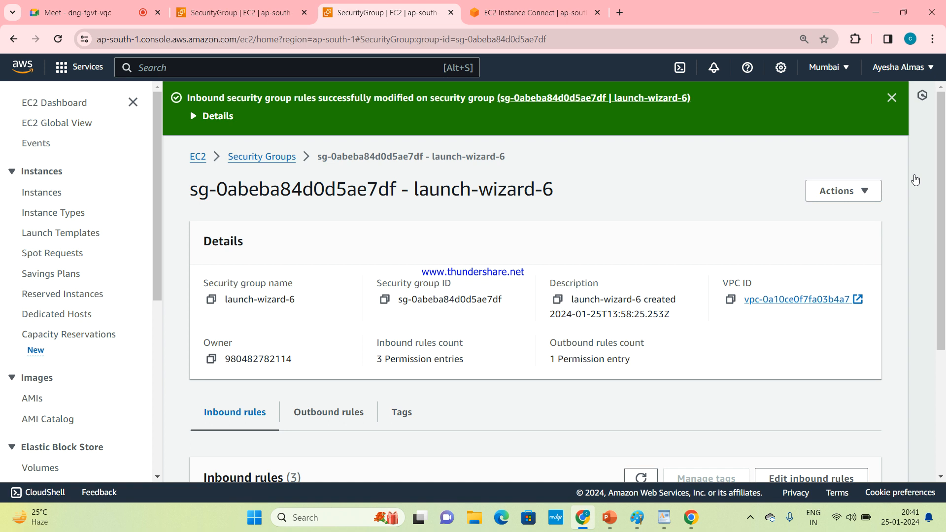
click(891, 98)
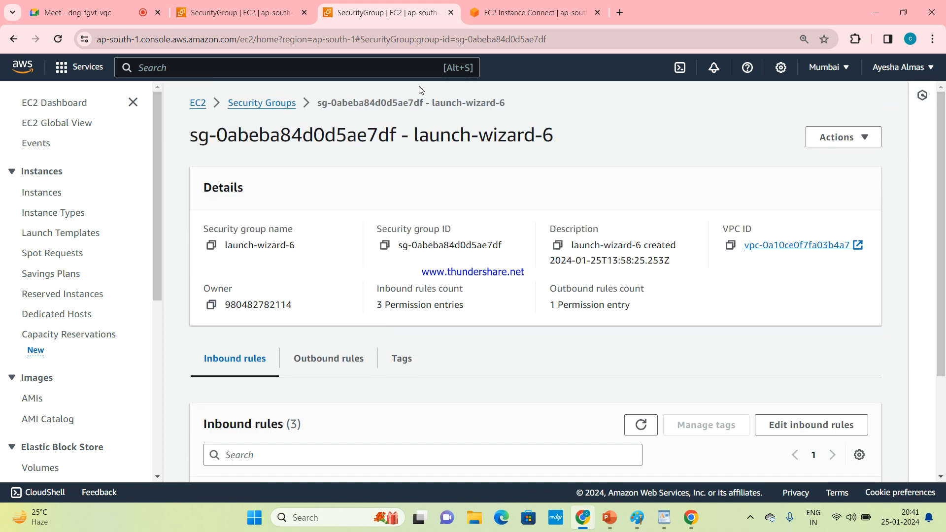
click(253, 109)
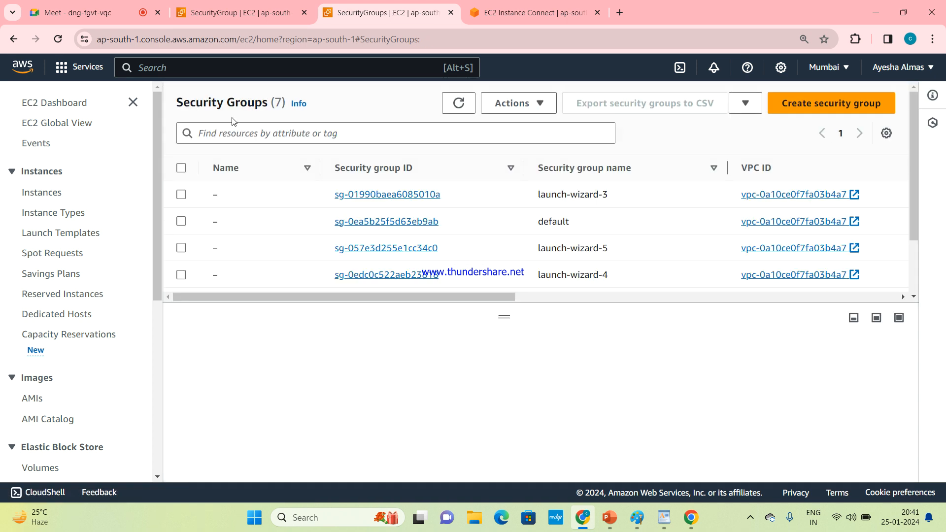
click(11, 41)
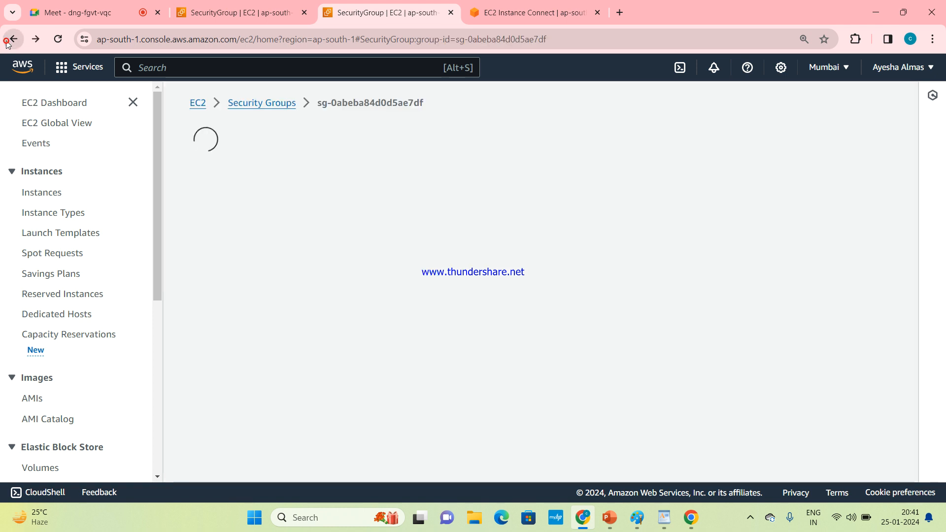
click(7, 44)
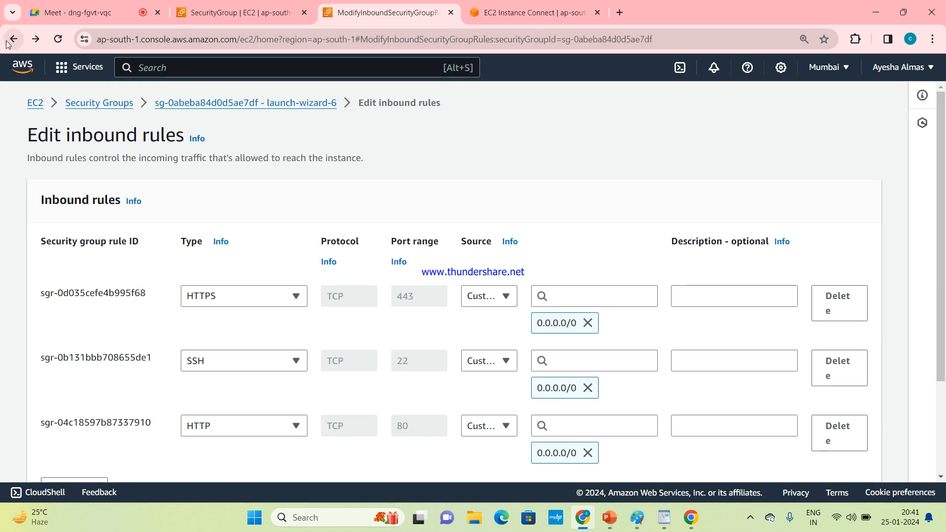
Step: Return to the full instance list and start the stopped gym-website-hosting instance
click(37, 103)
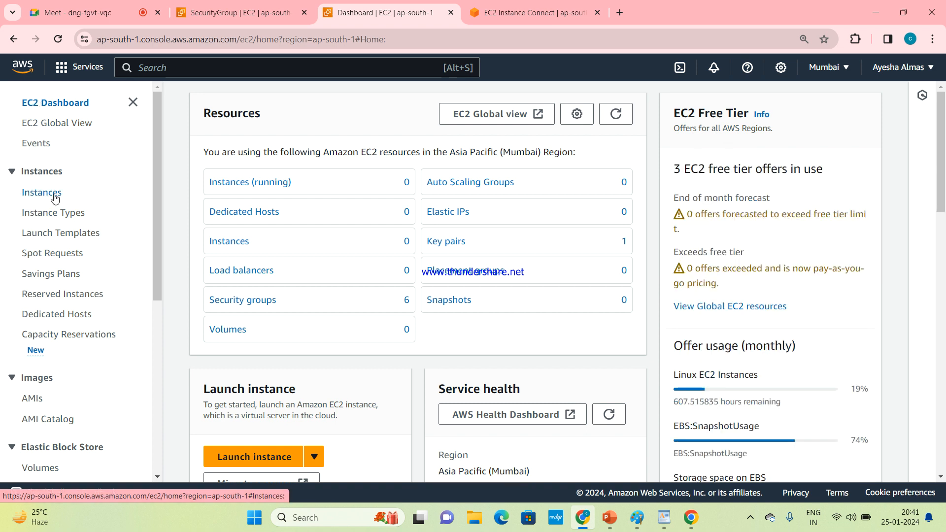
click(245, 182)
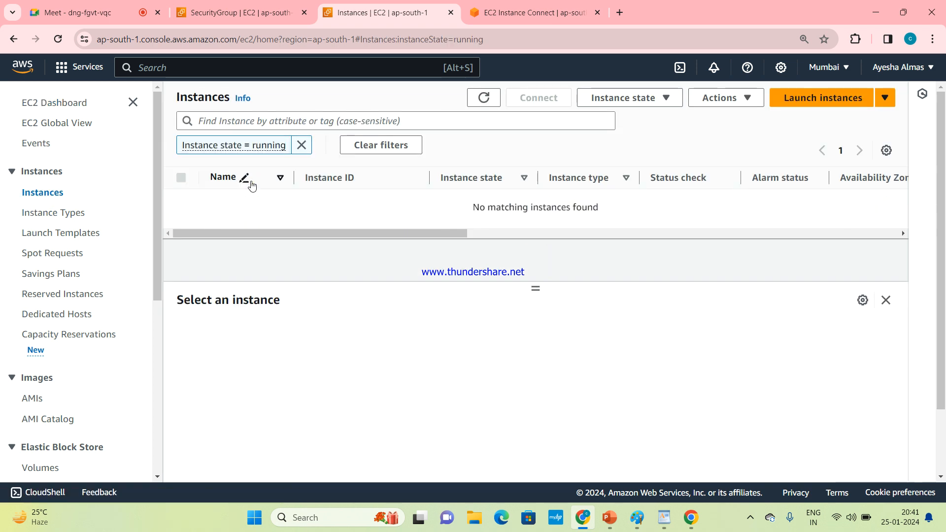
click(302, 145)
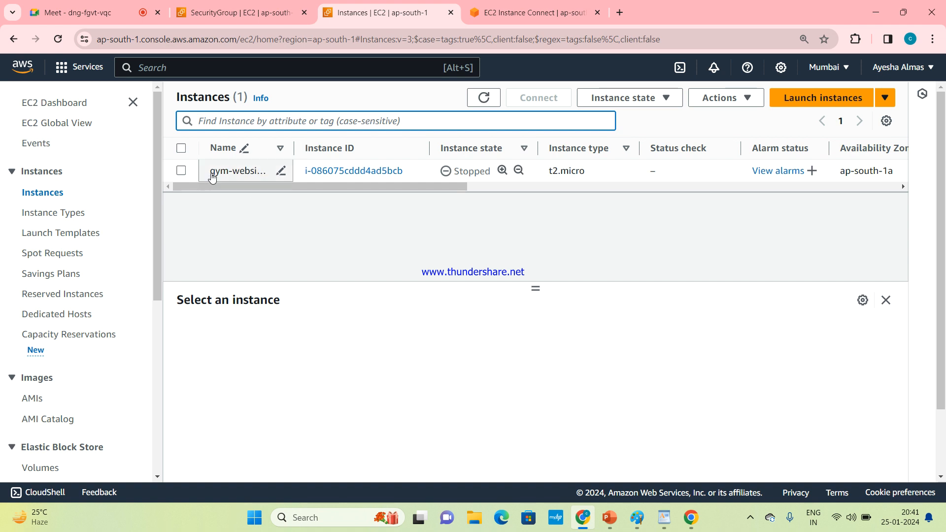
click(180, 171)
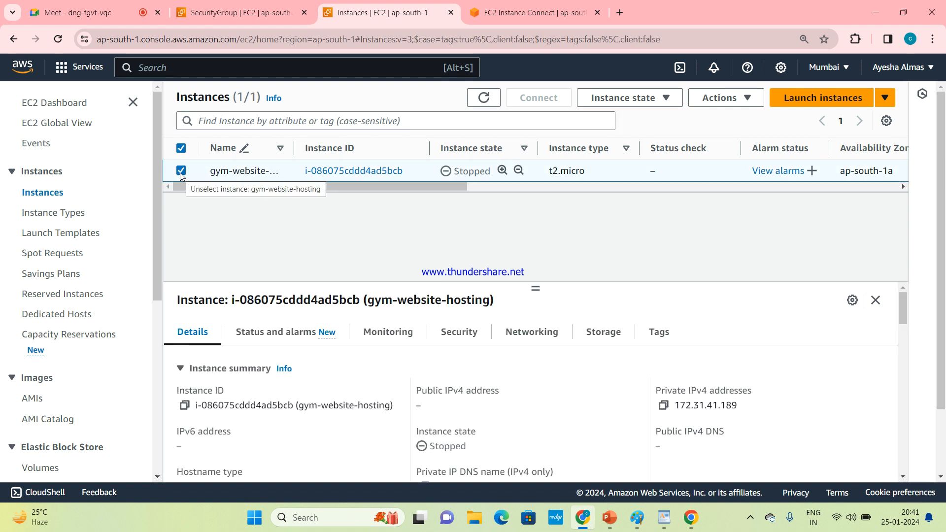
click(655, 97)
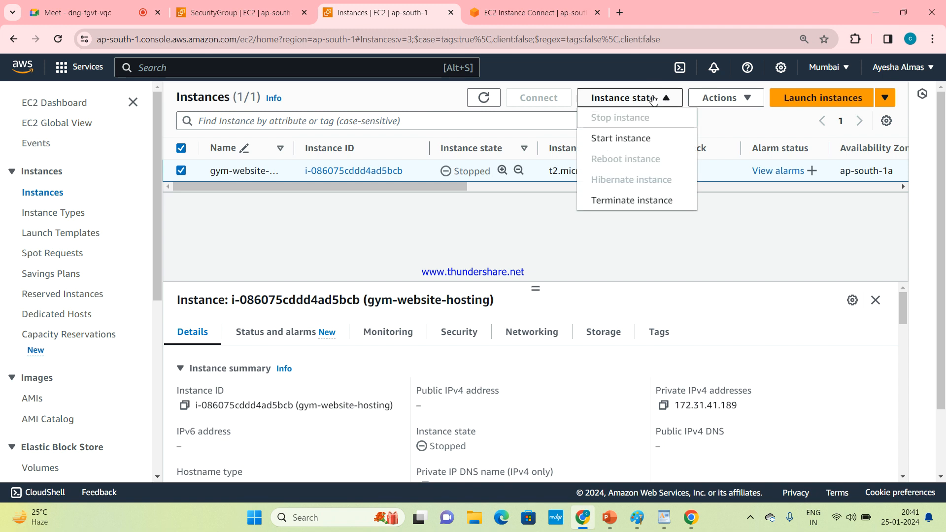
click(628, 136)
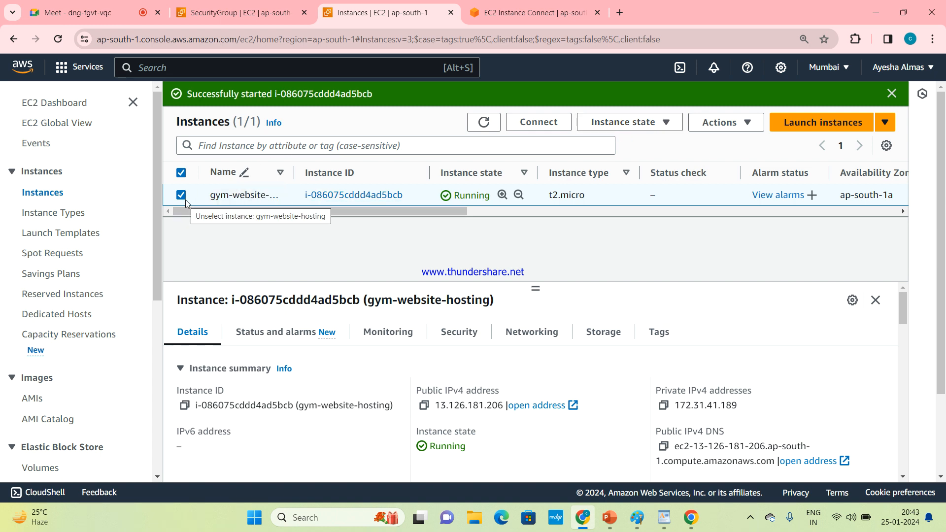
Step: Enable termination protection for the gym-website-hosting instance and save
click(737, 128)
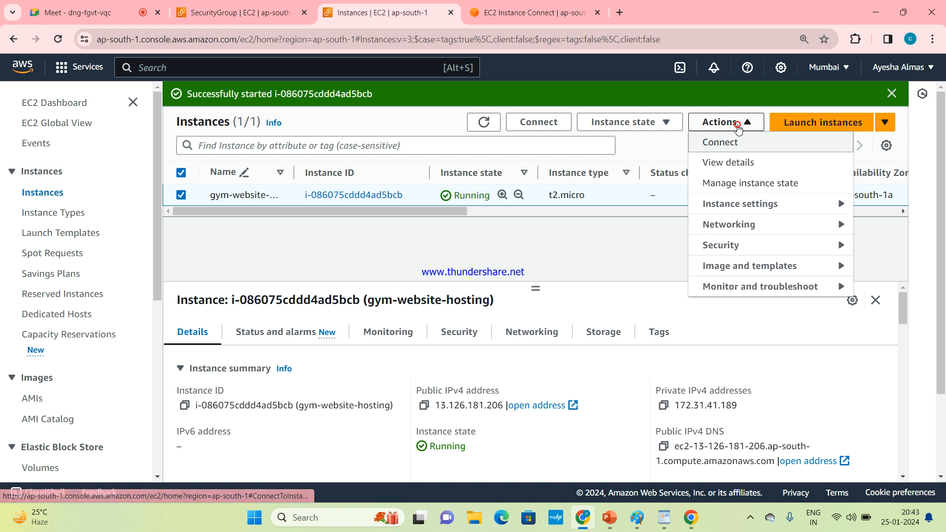
click(747, 203)
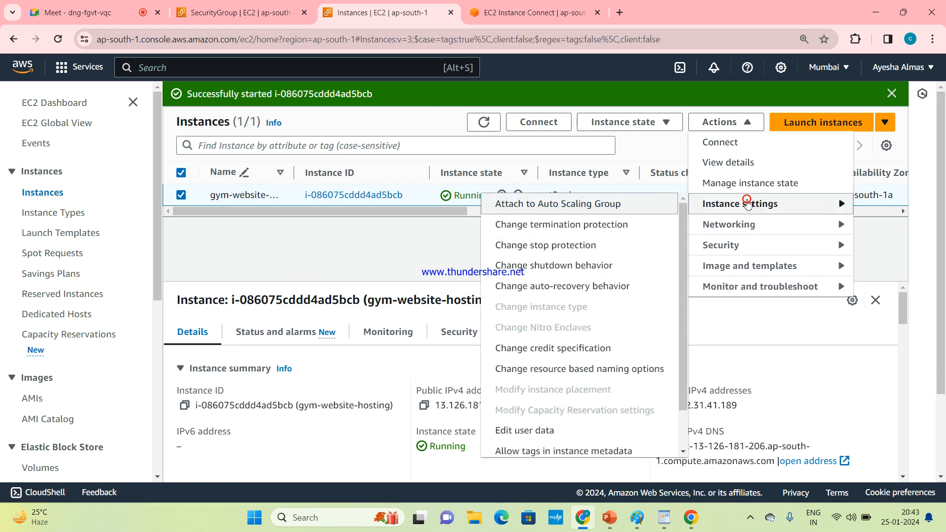
click(597, 226)
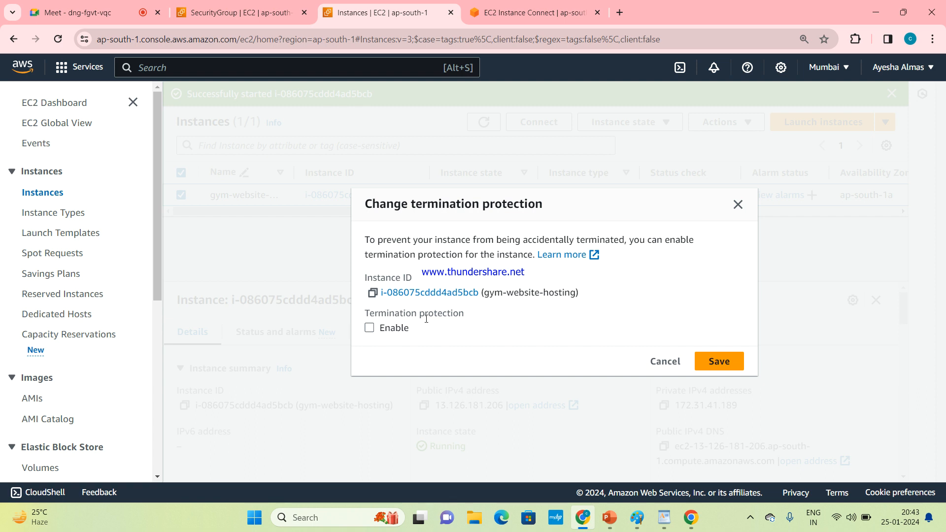
click(370, 329)
click(721, 362)
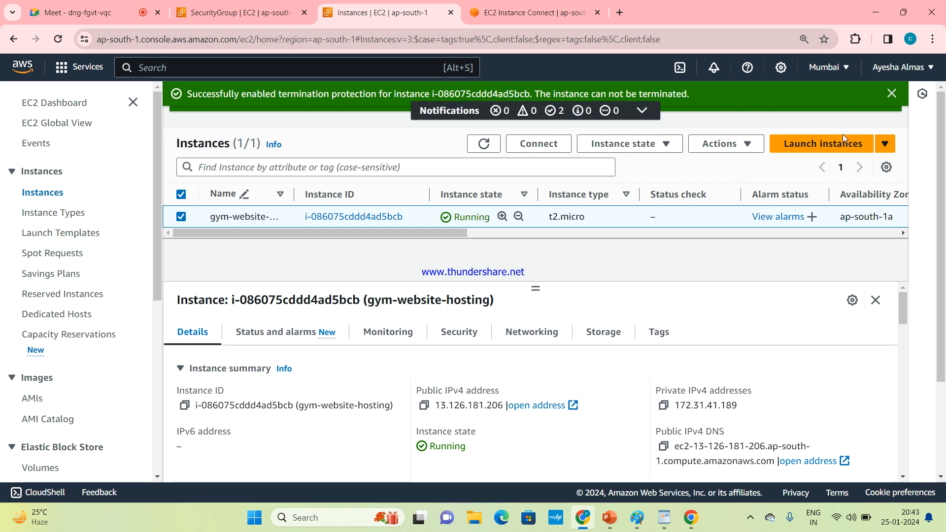
click(892, 96)
click(892, 94)
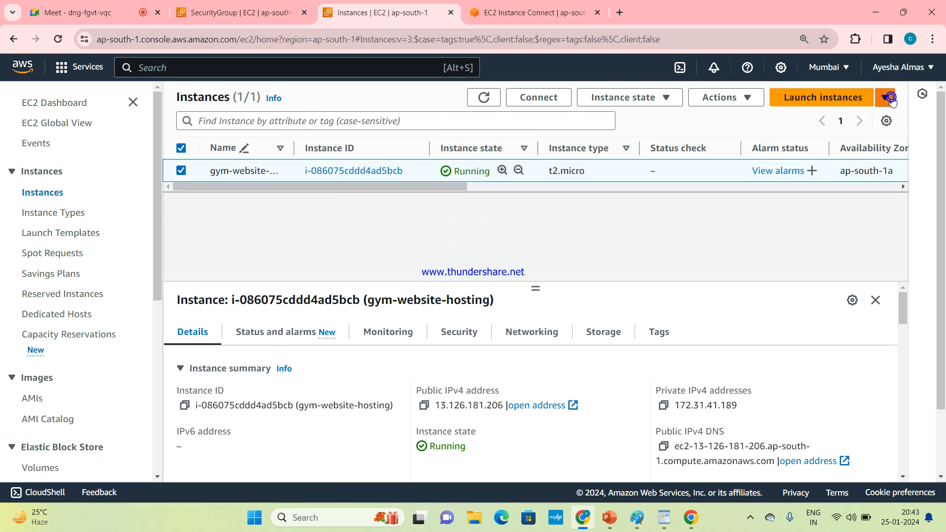
Step: Try to terminate the protected gym-website-hosting instance
click(610, 98)
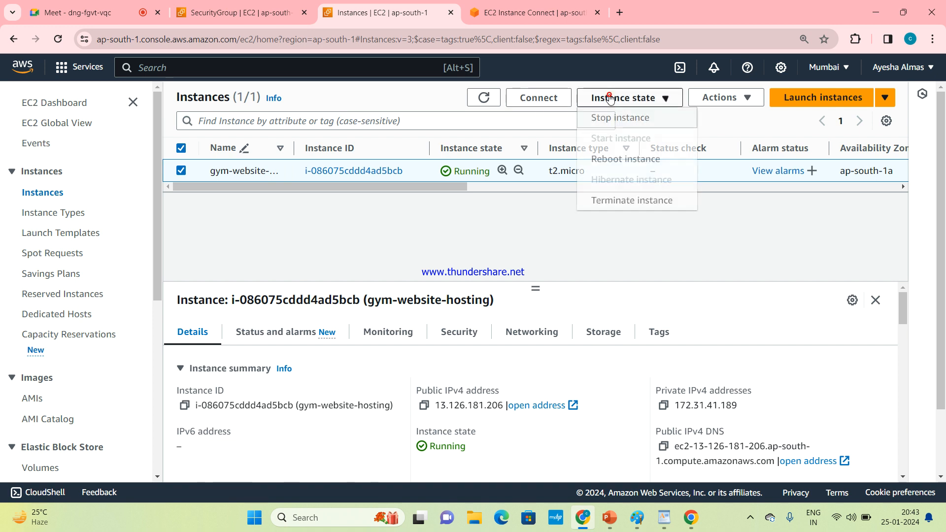
click(620, 207)
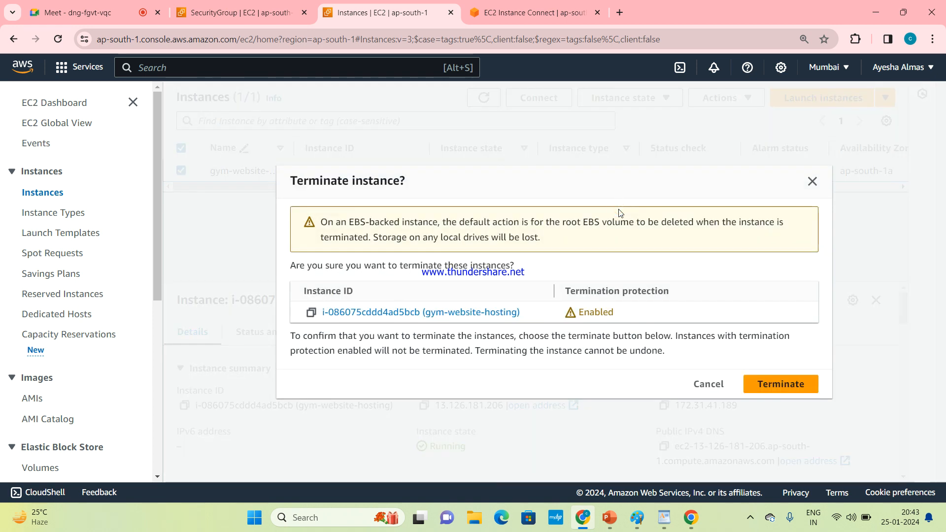
click(770, 382)
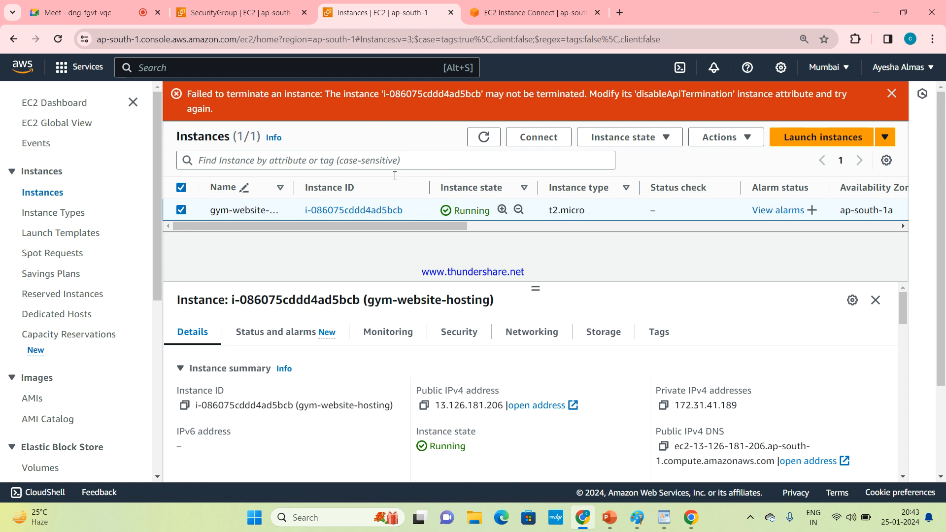
click(891, 94)
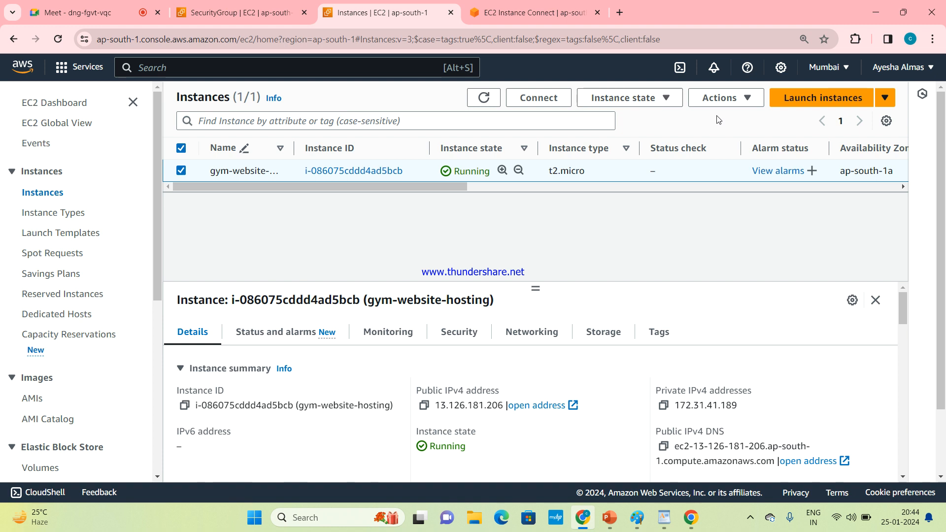
Step: Disable termination protection for the gym-website-hosting instance and save
click(725, 100)
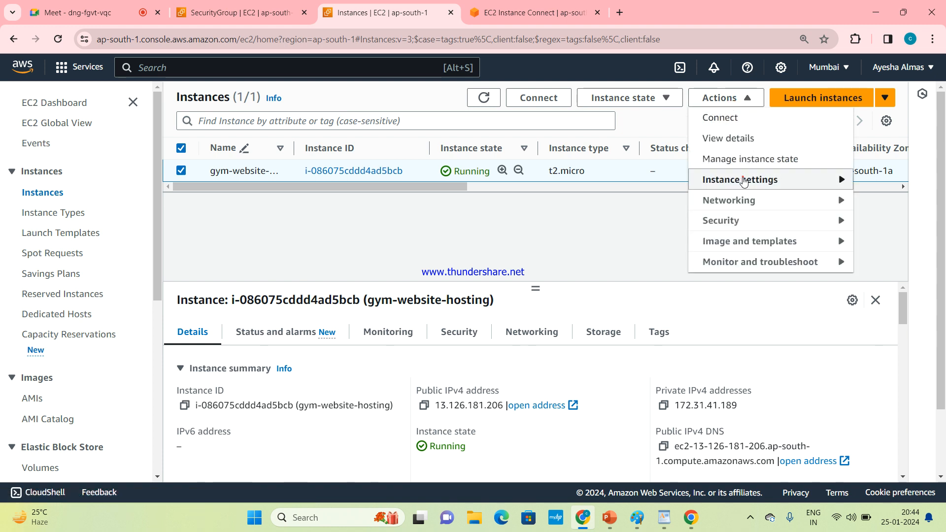
mouse_move(741, 178)
click(613, 211)
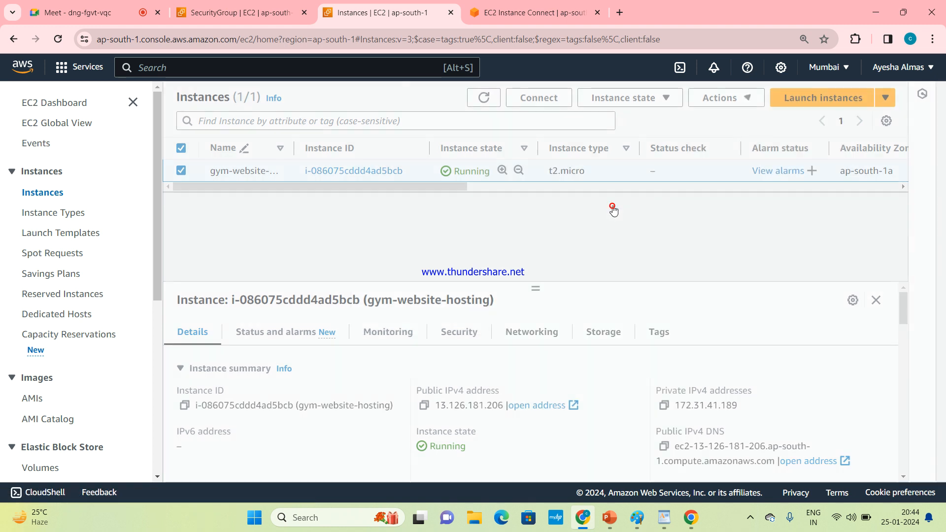
click(369, 329)
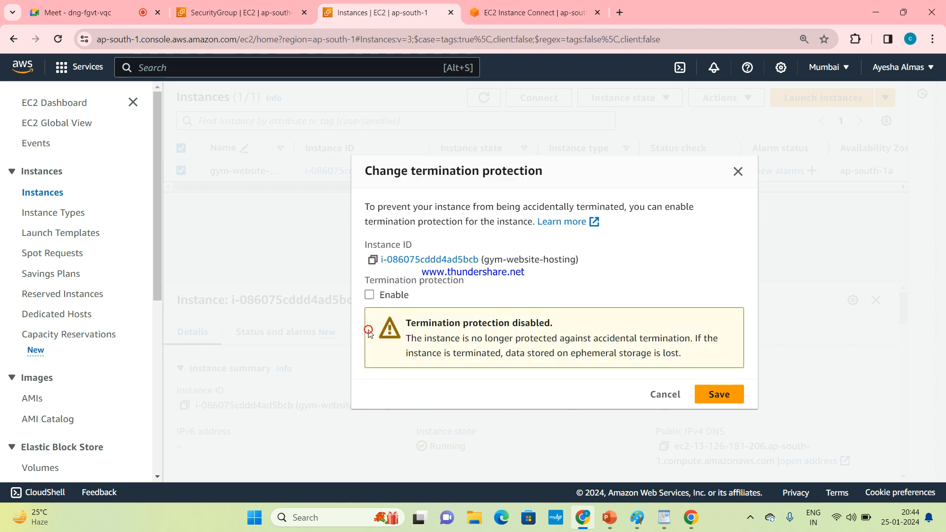
click(719, 394)
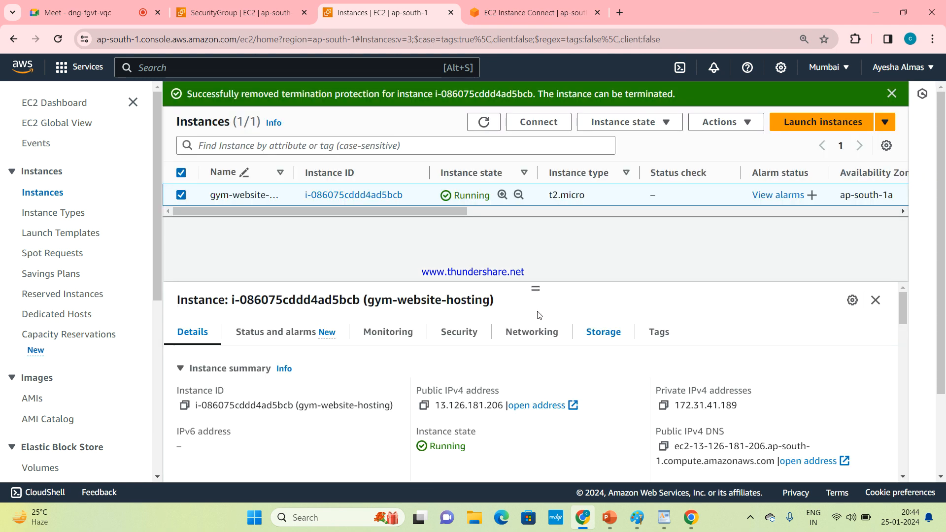
click(650, 128)
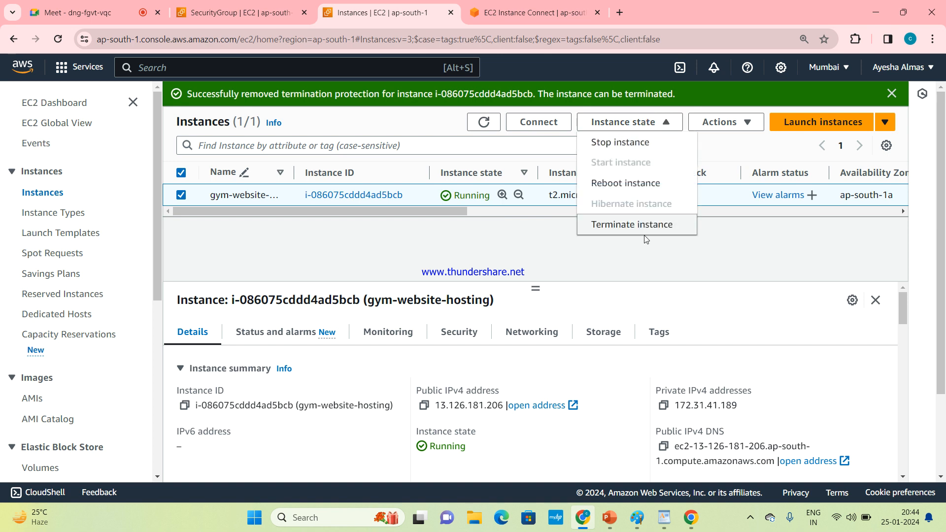
click(892, 94)
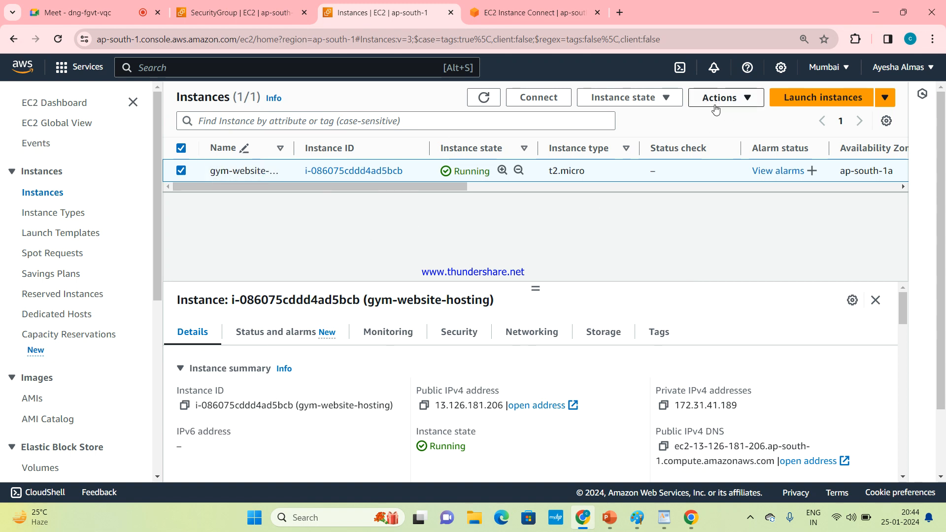
Step: In the Launch an instance wizard, set Termination protection to Enable under Advanced details, then return to Instances without launching
click(846, 103)
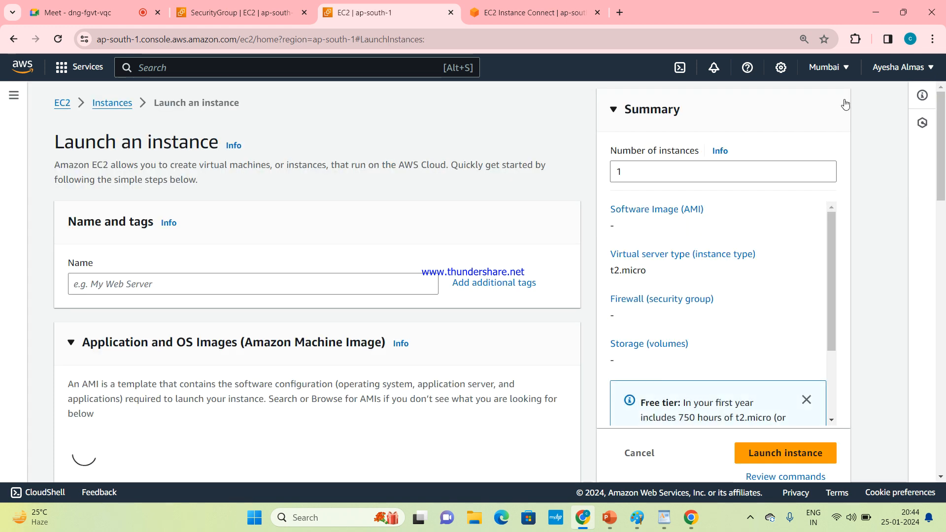
drag(940, 147, 944, 463)
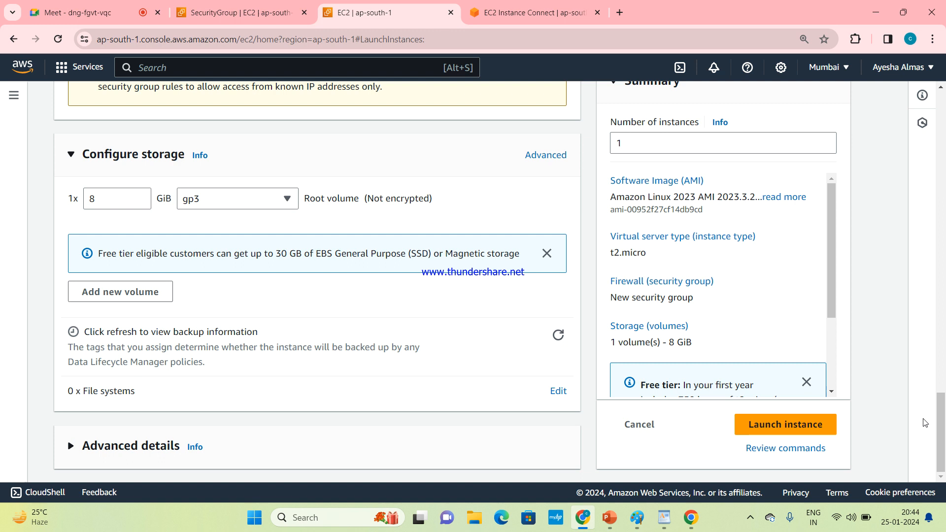
mouse_move(940, 452)
mouse_down()
mouse_move(940, 399)
mouse_move(940, 452)
mouse_up()
click(94, 452)
drag(940, 268, 941, 350)
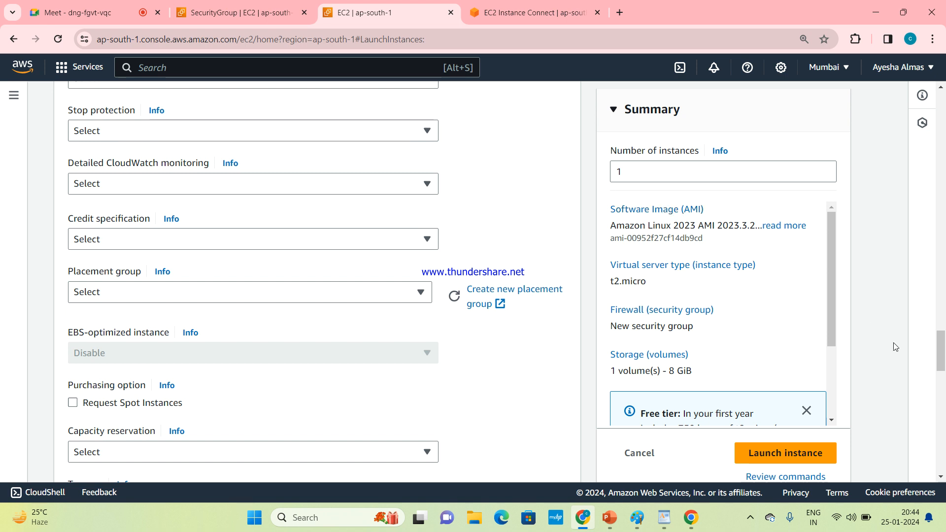
drag(941, 354, 941, 332)
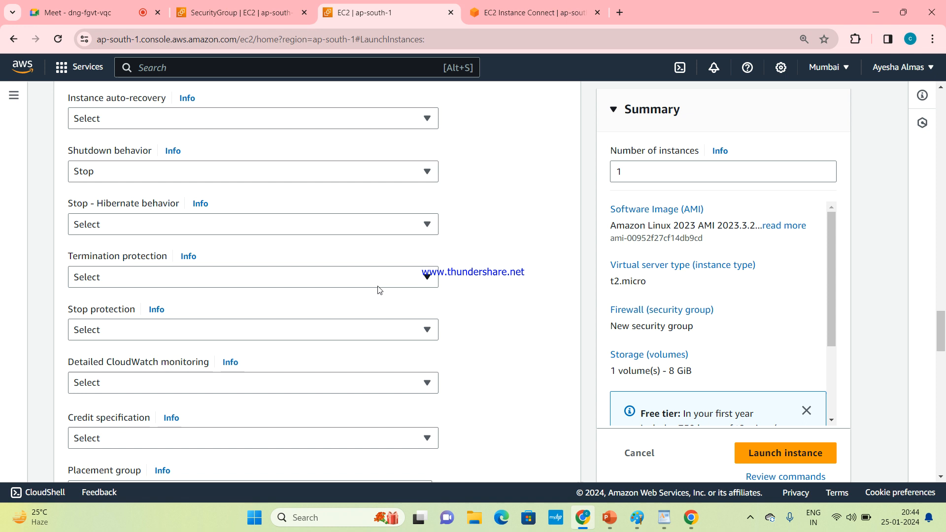
click(422, 277)
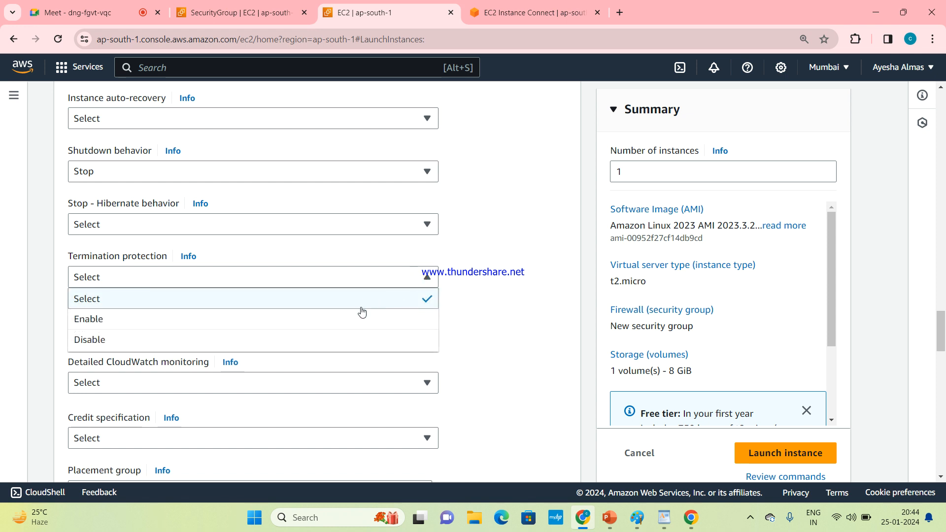
click(346, 321)
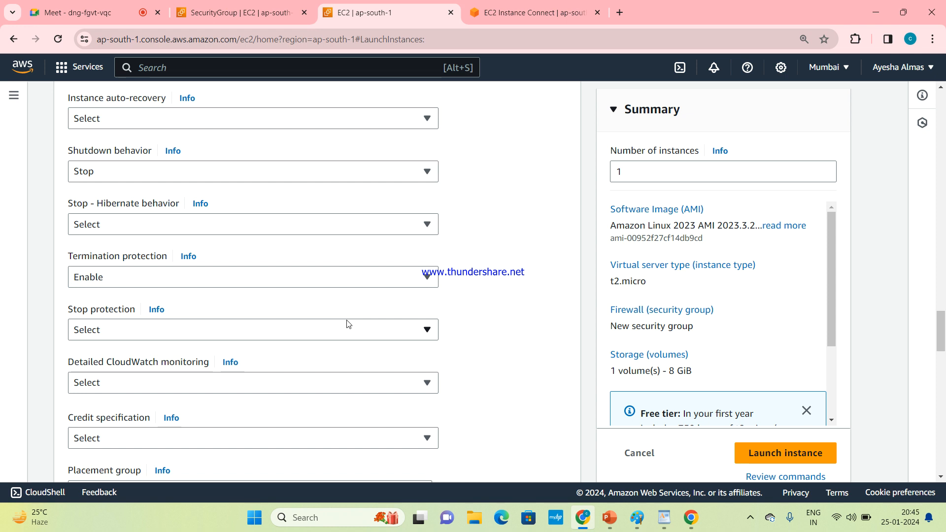
drag(941, 348, 943, 83)
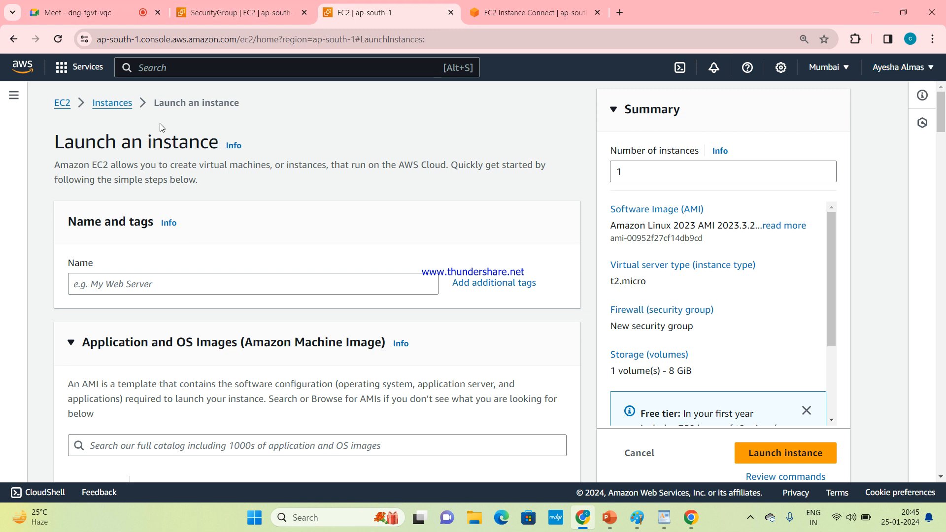
click(128, 114)
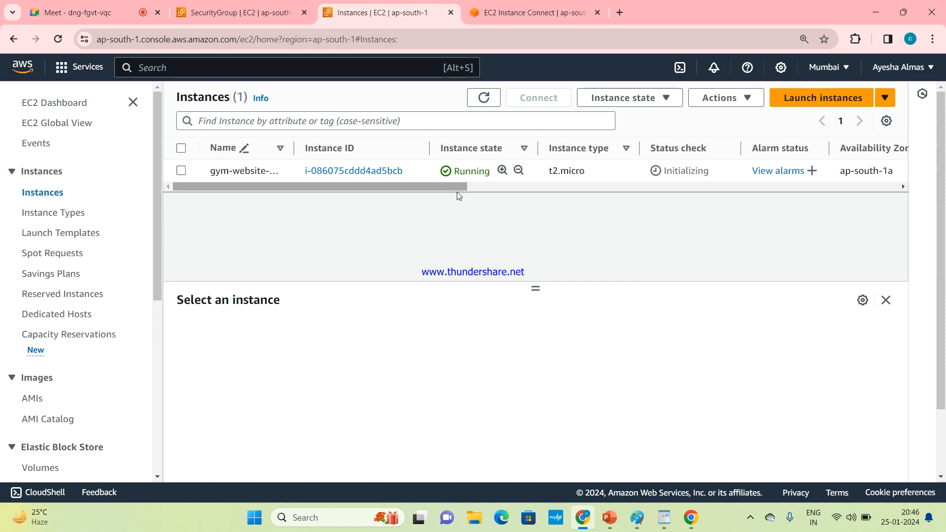
click(620, 12)
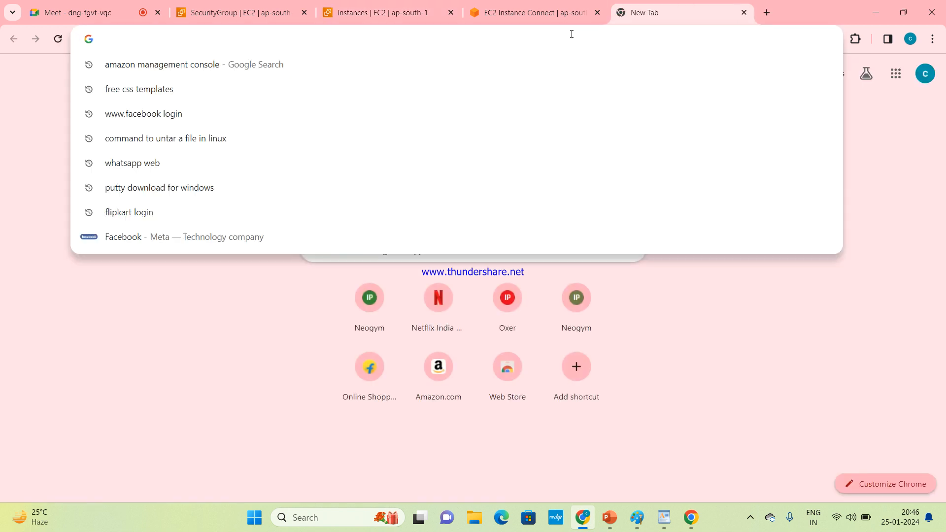
click(467, 208)
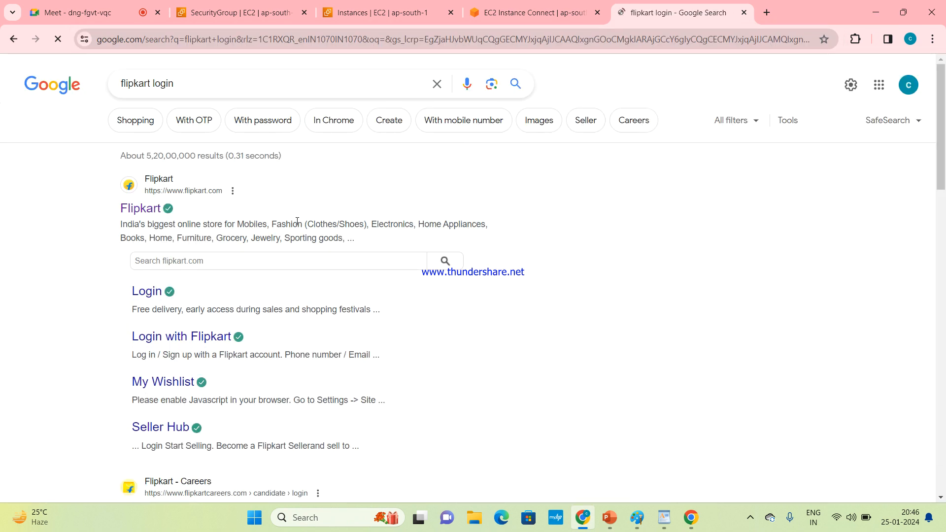
click(398, 18)
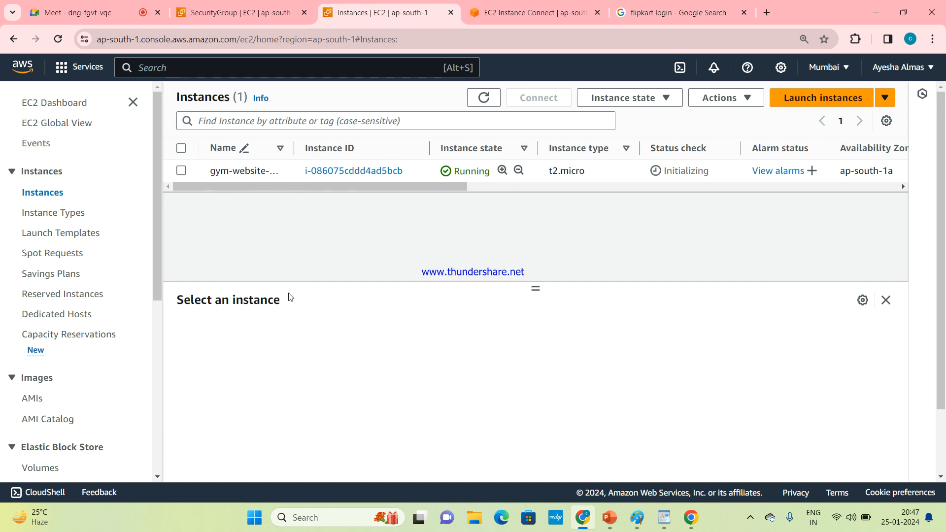
Step: Open the Volumes list and examine the volume's attached resources
drag(158, 212, 169, 302)
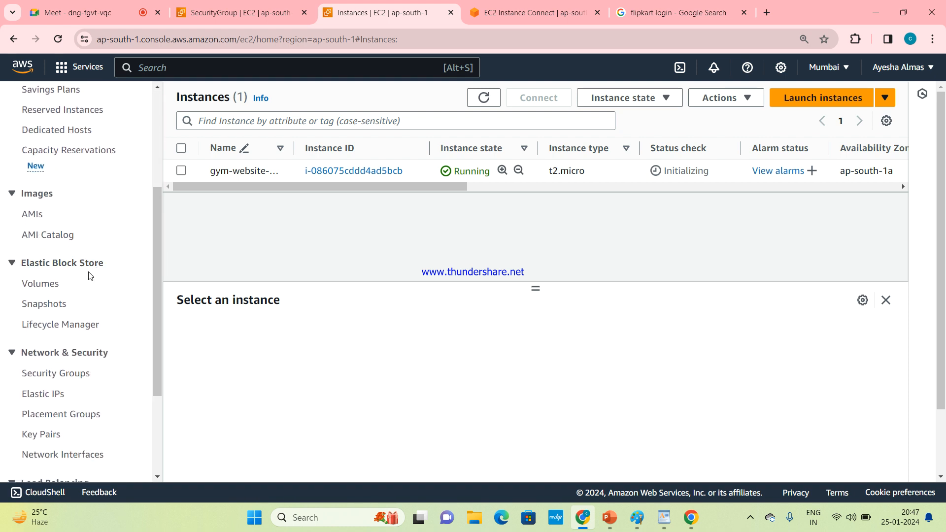
click(48, 288)
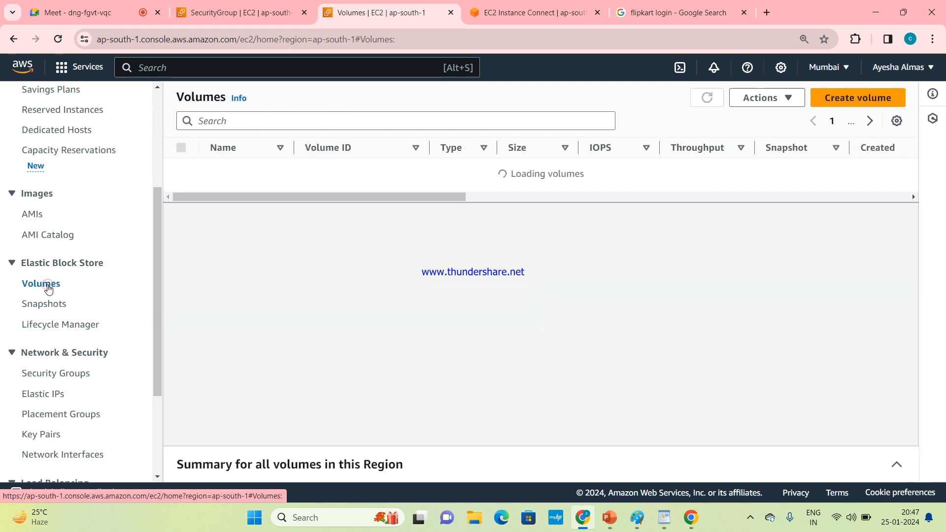
drag(375, 184, 674, 204)
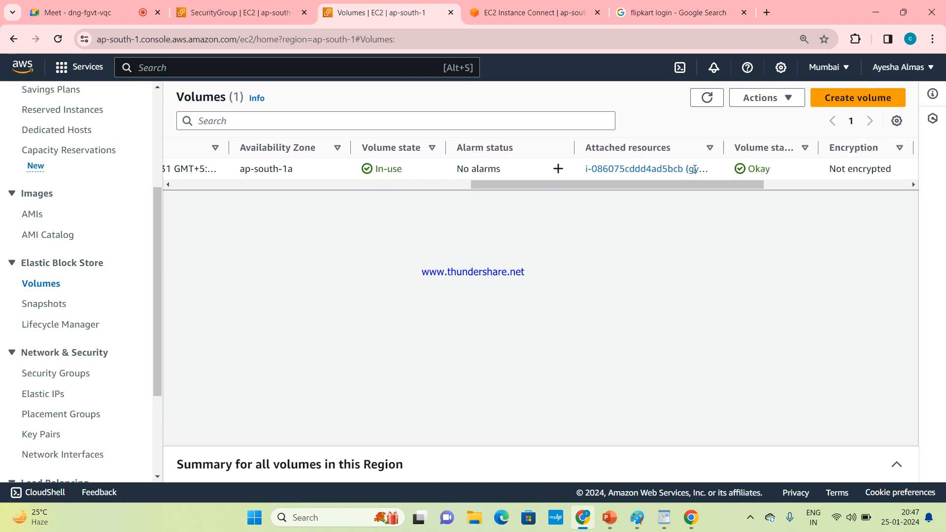
Step: Open Modify volume for the instance's attached root volume and try setting its size to 0 GiB
drag(721, 153, 892, 163)
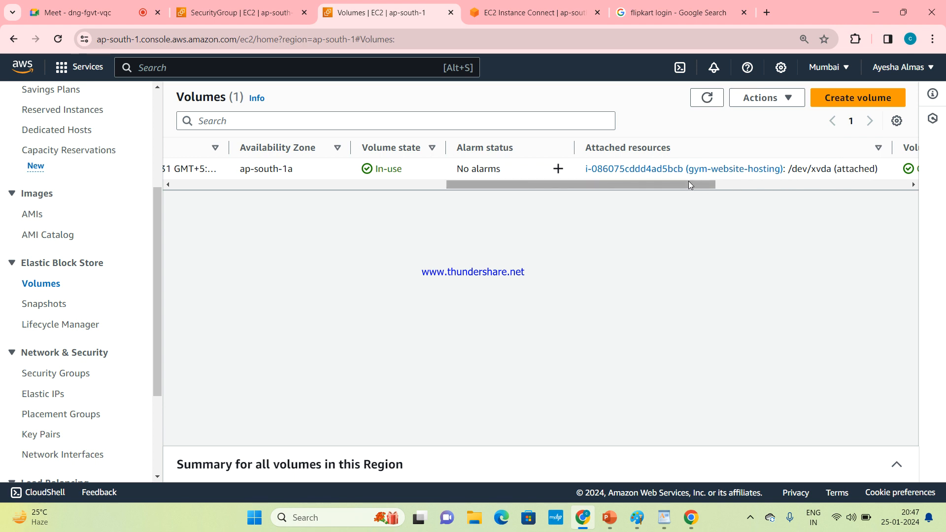
drag(688, 182, 376, 207)
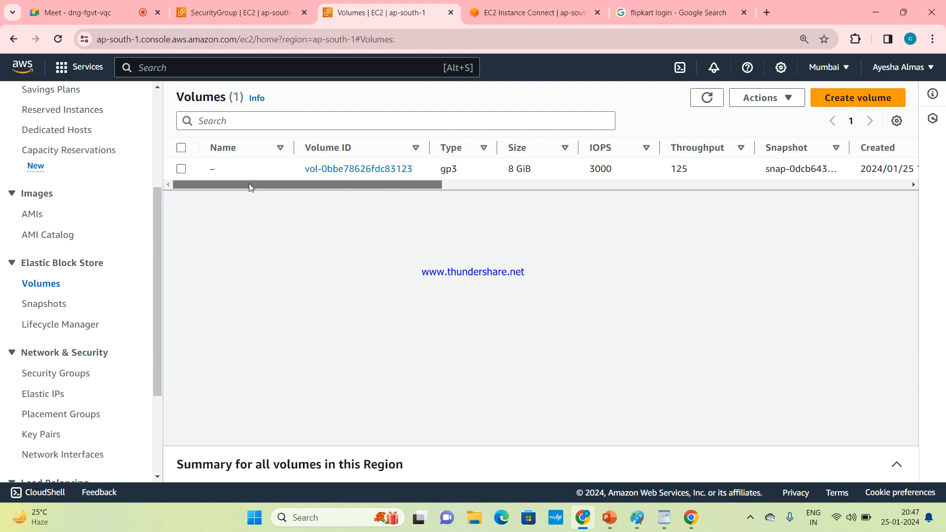
scroll(249, 183, right, 15)
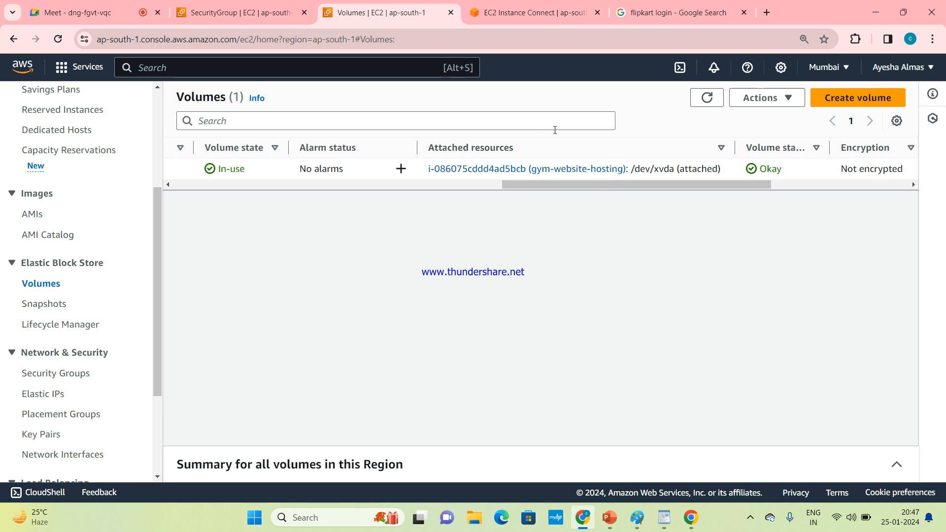
drag(581, 183, 578, 183)
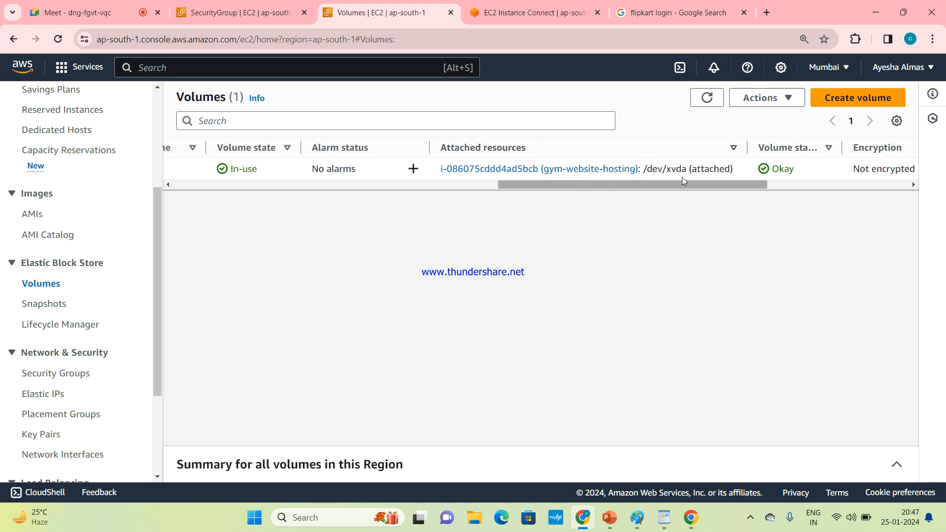
drag(688, 186, 287, 211)
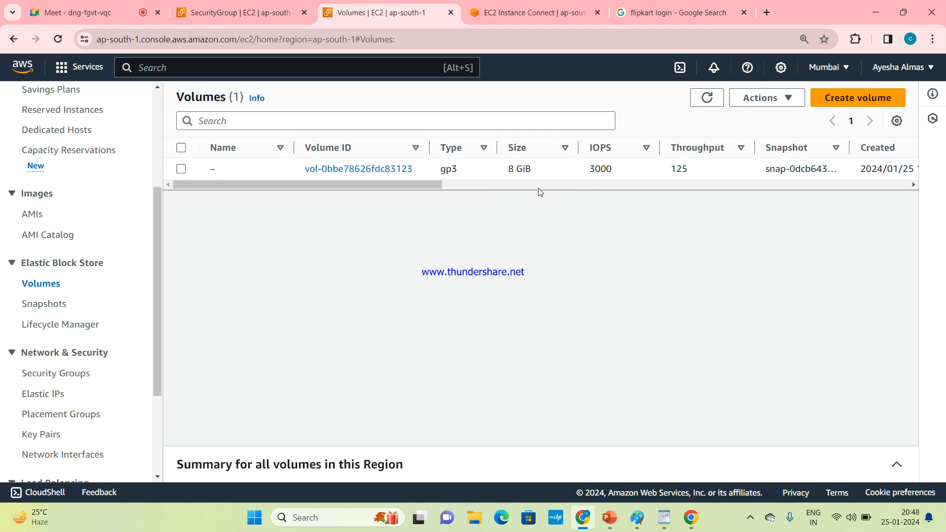
click(181, 169)
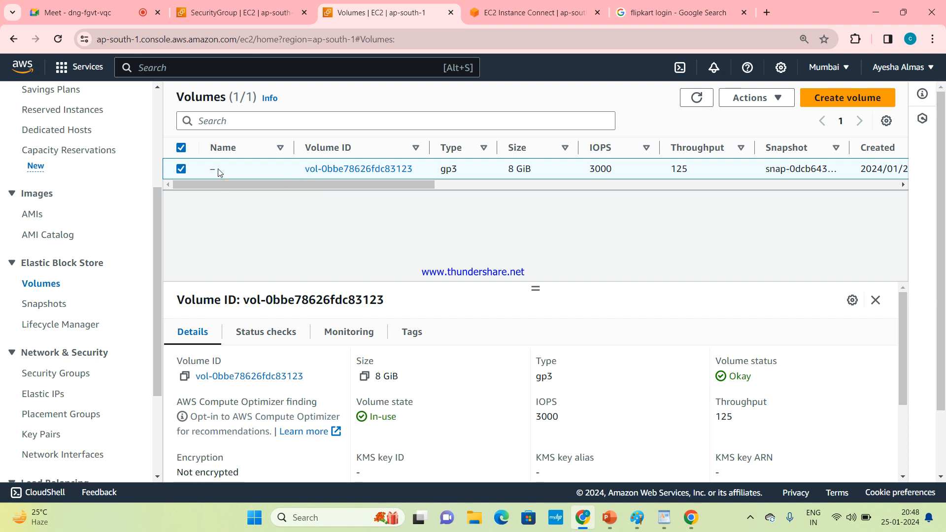
click(762, 99)
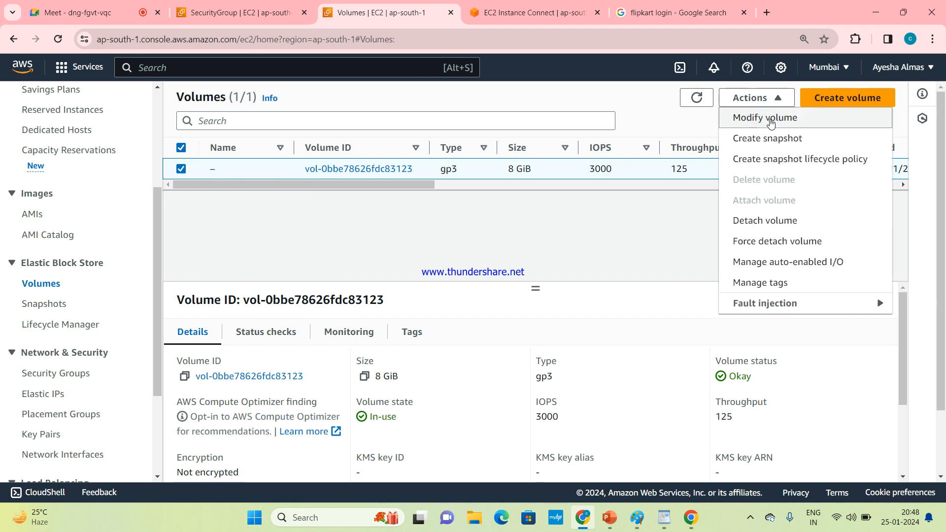
click(771, 120)
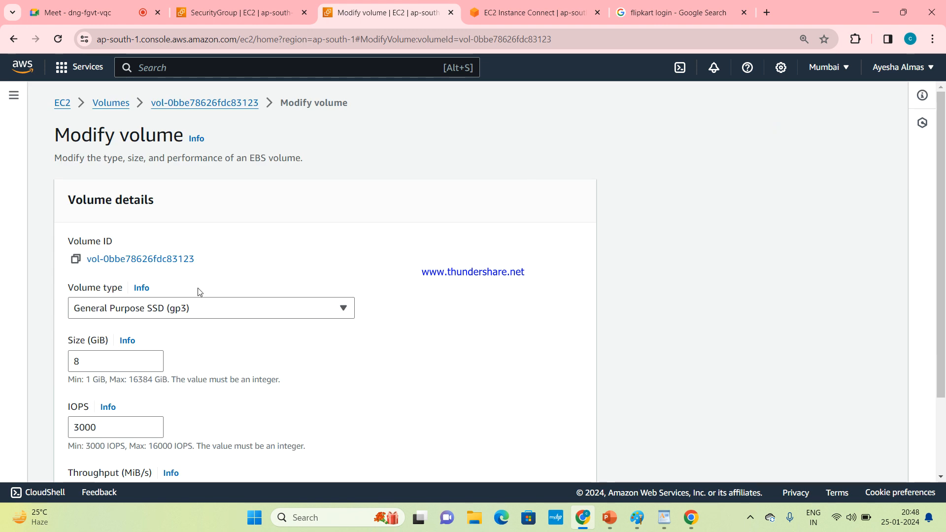
click(96, 352)
key(BackSpace)
text(0)
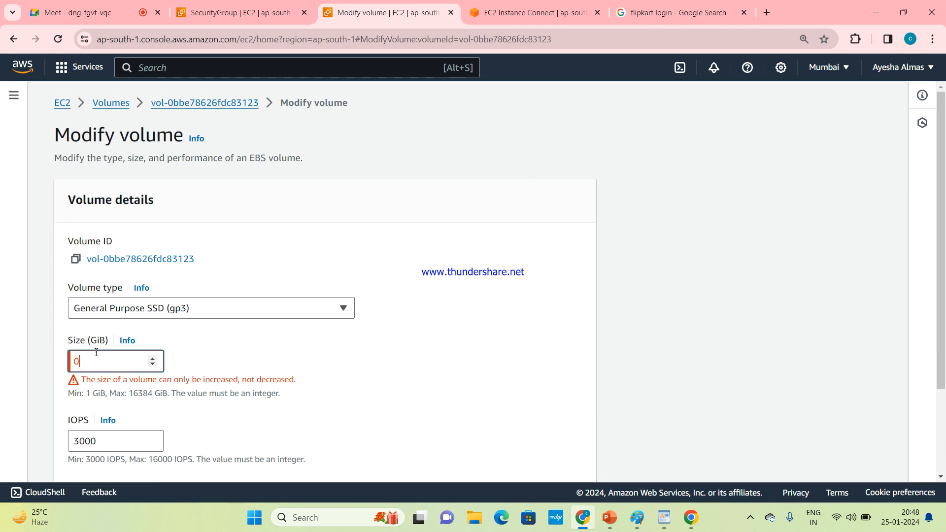
Step: Set the volume size to 10 GiB
key(BackSpace)
text(8)
key(BackSpace)
text(9)
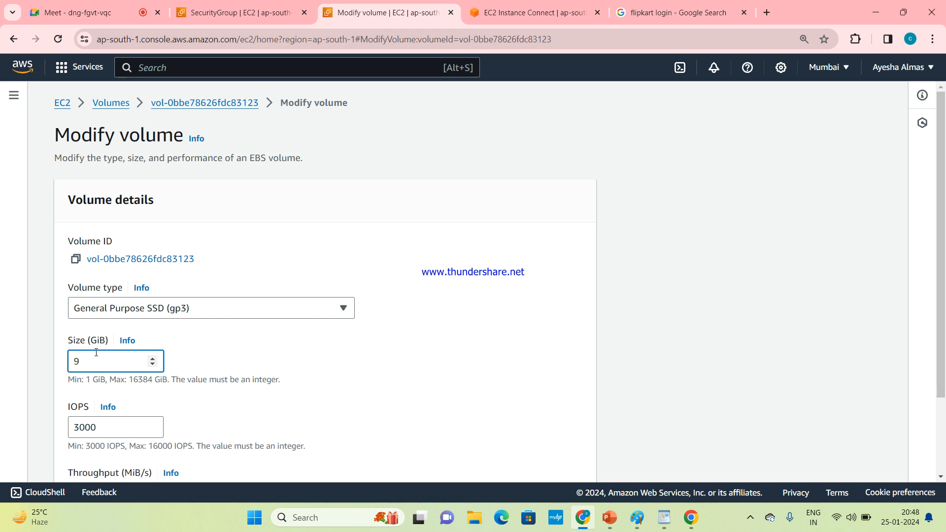
click(153, 359)
click(152, 359)
click(152, 365)
click(153, 365)
click(152, 364)
click(153, 365)
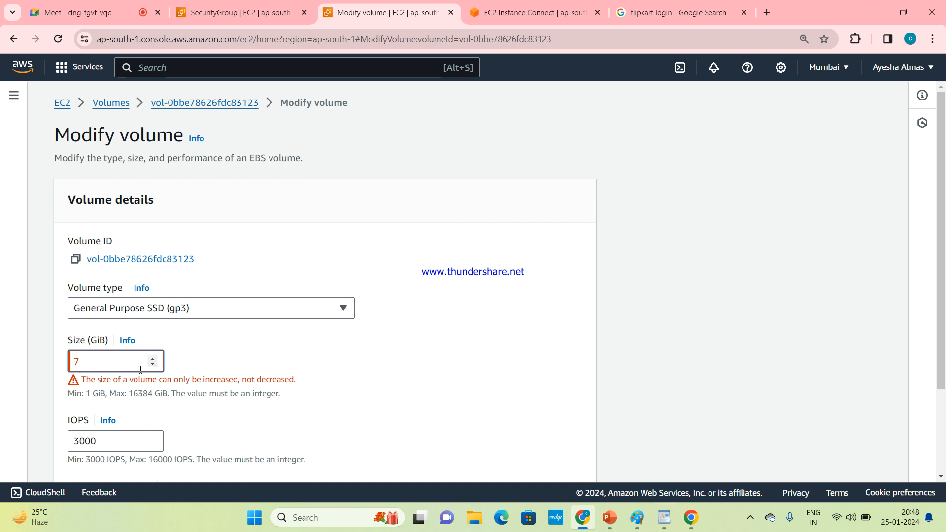
click(153, 360)
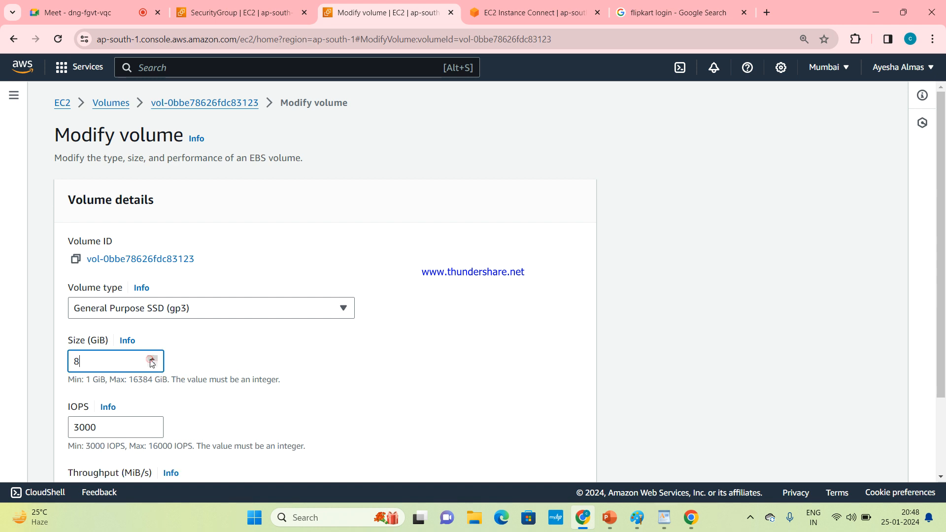
click(152, 360)
click(152, 361)
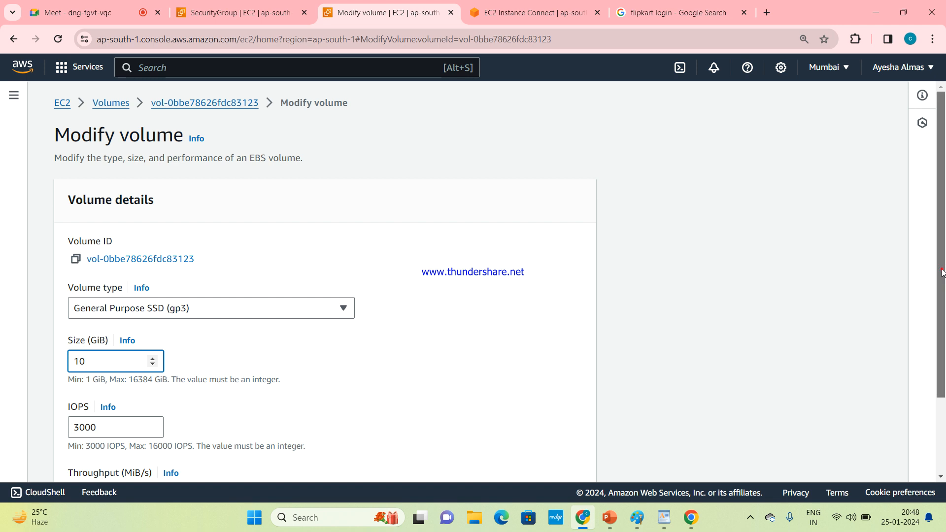
Step: Apply the volume modification and confirm it
scroll(942, 271, down, 2)
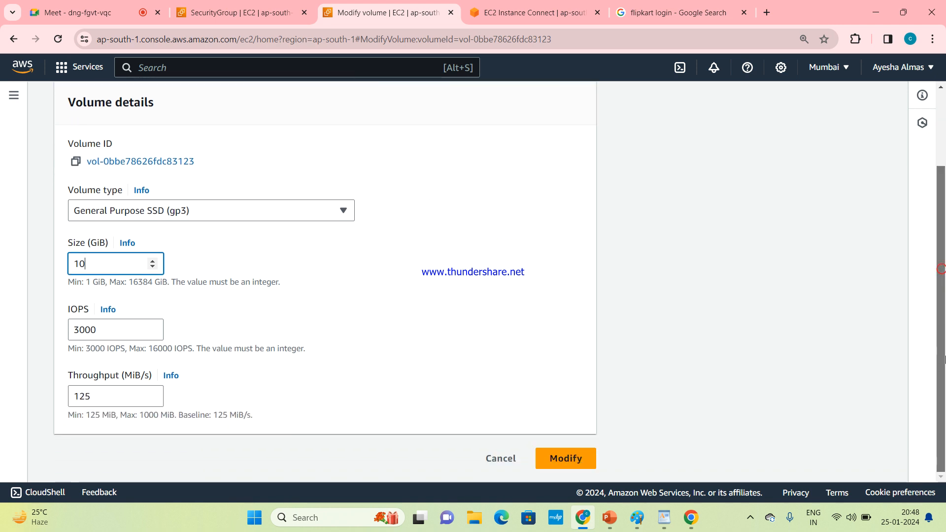
click(586, 464)
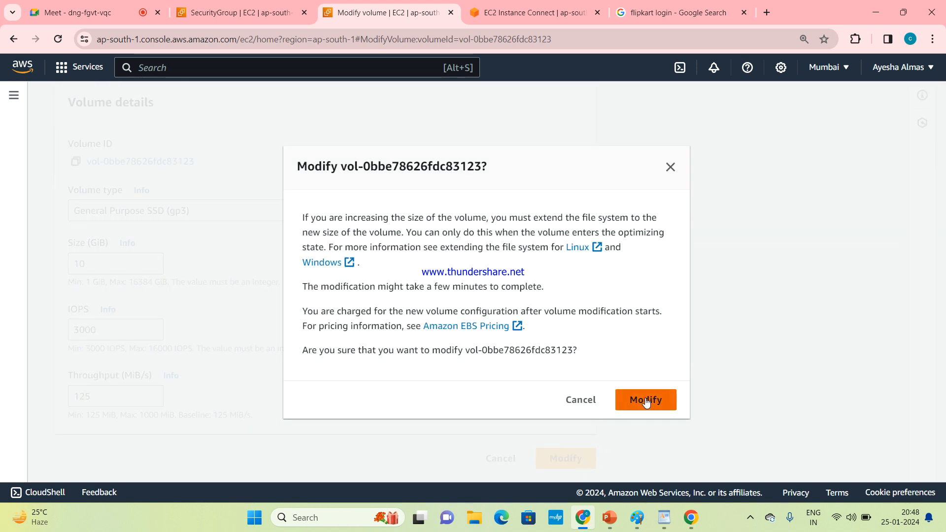
click(646, 401)
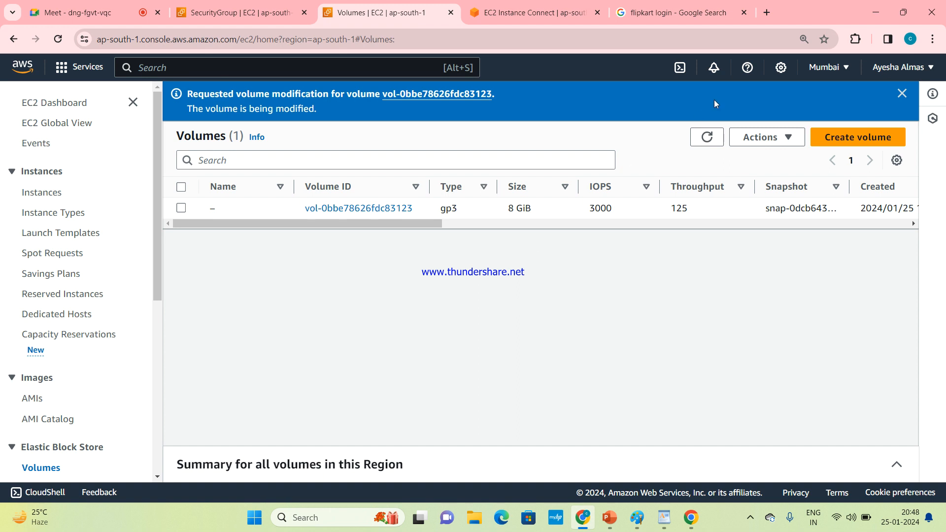
Step: Refresh the Volumes list and dismiss the modification notice
click(708, 138)
click(901, 93)
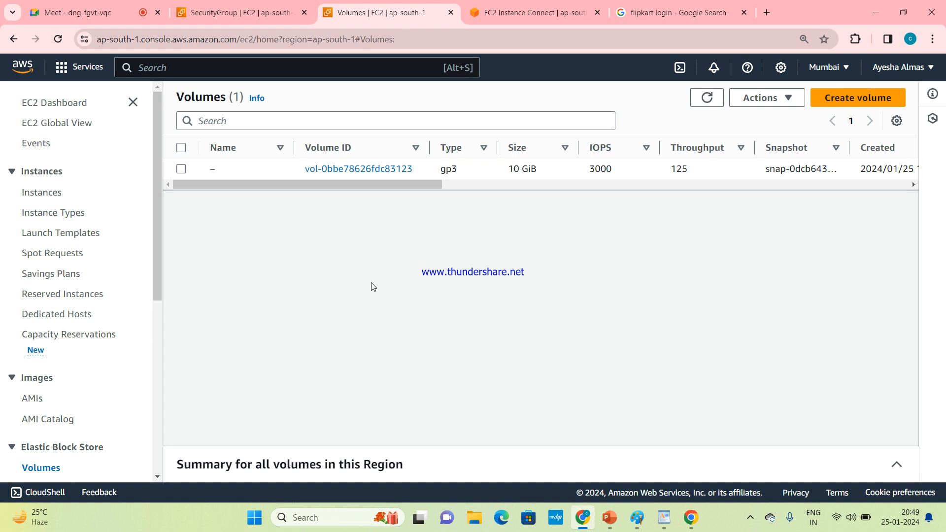
click(749, 522)
click(663, 362)
Step: Return to the Volumes list via the EC2 dashboard and examine the modified volume's state and attachment columns
click(839, 108)
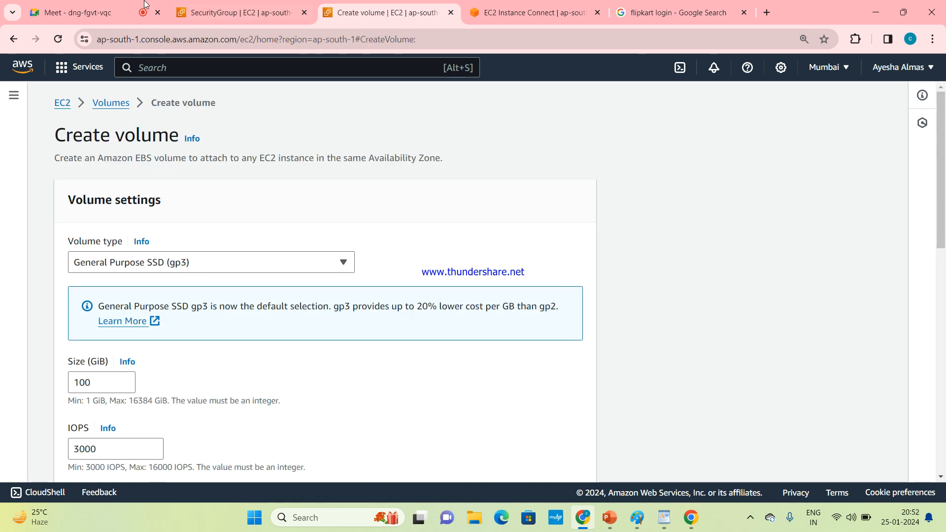
click(62, 105)
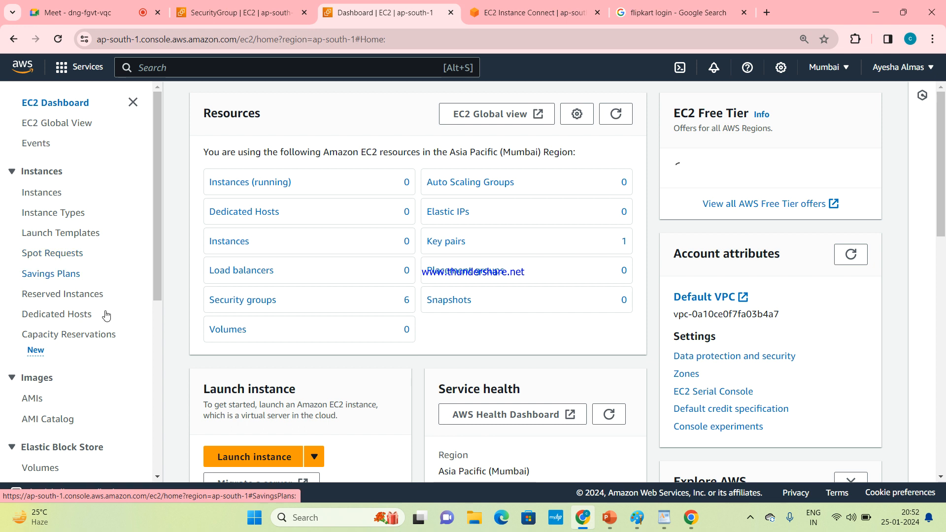
click(54, 469)
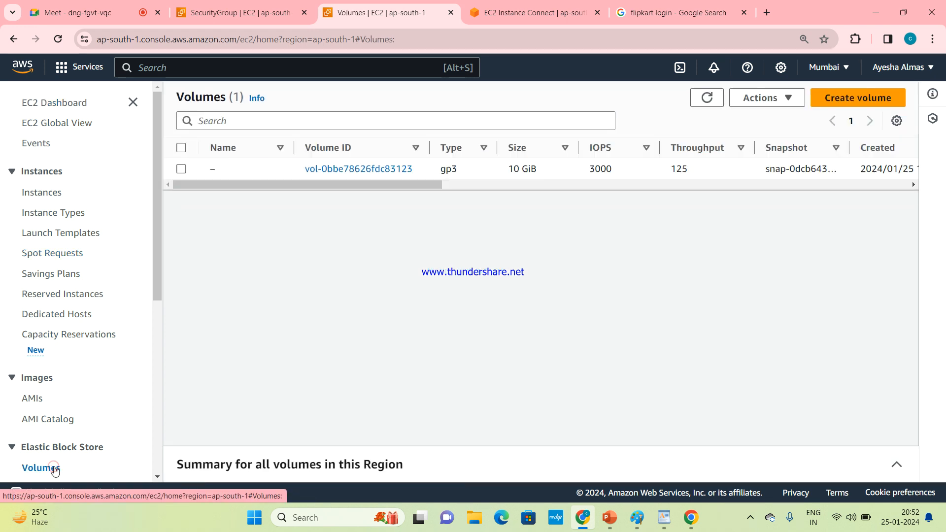
drag(369, 185, 703, 250)
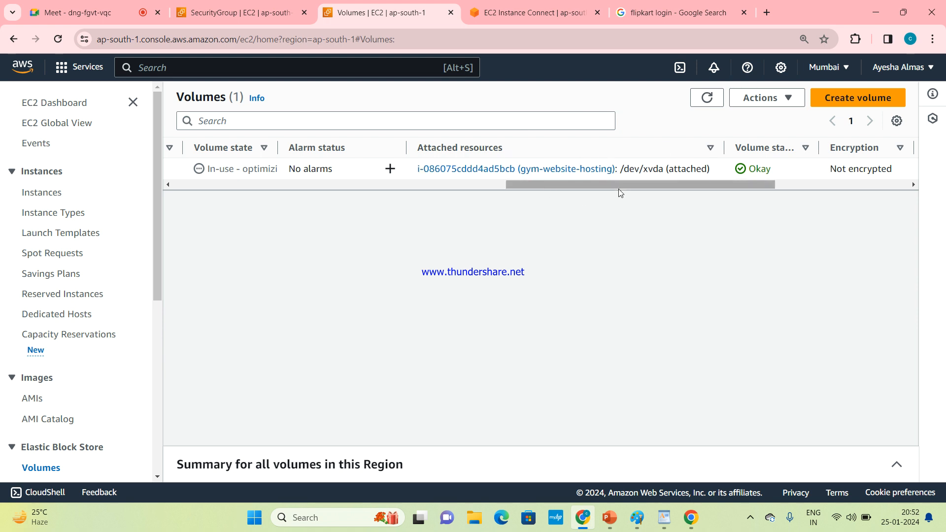
drag(619, 188, 437, 225)
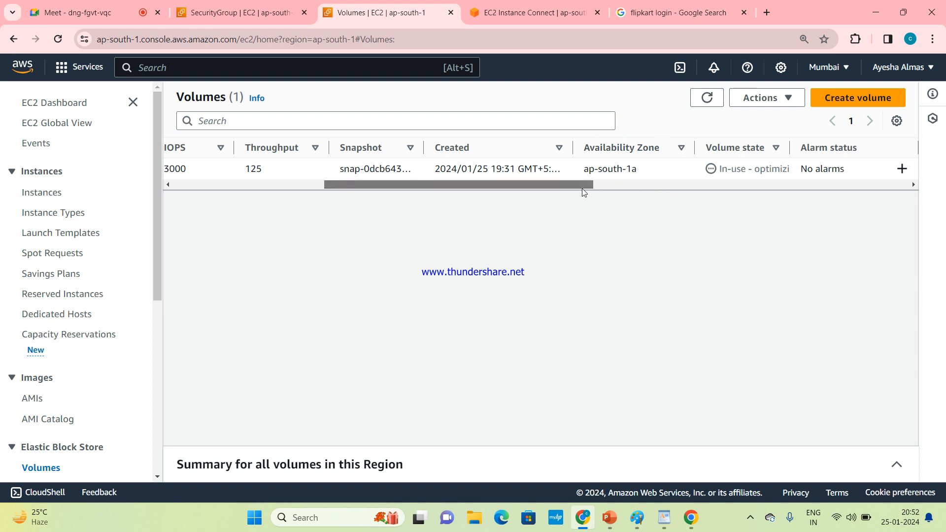
drag(585, 186, 321, 202)
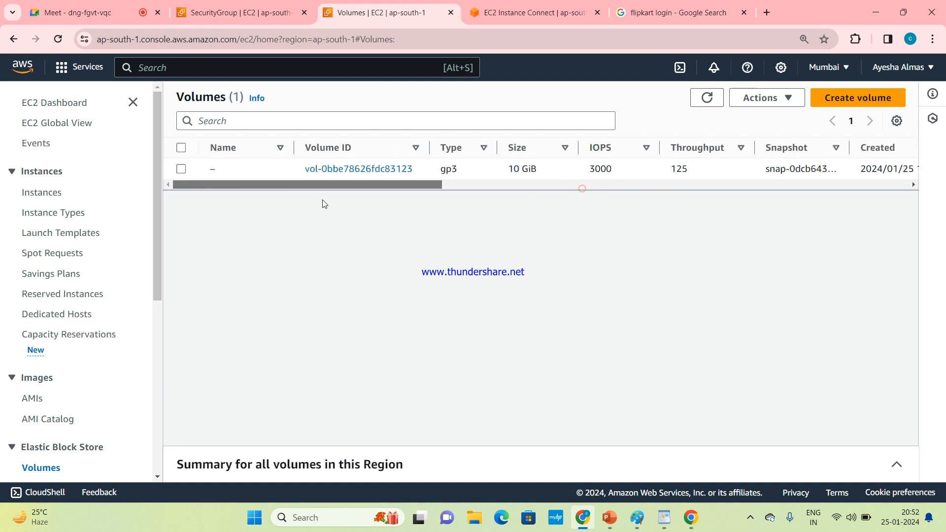
Step: Start creating a new gp3 volume of 4 GiB in availability zone ap-south-1a
click(843, 105)
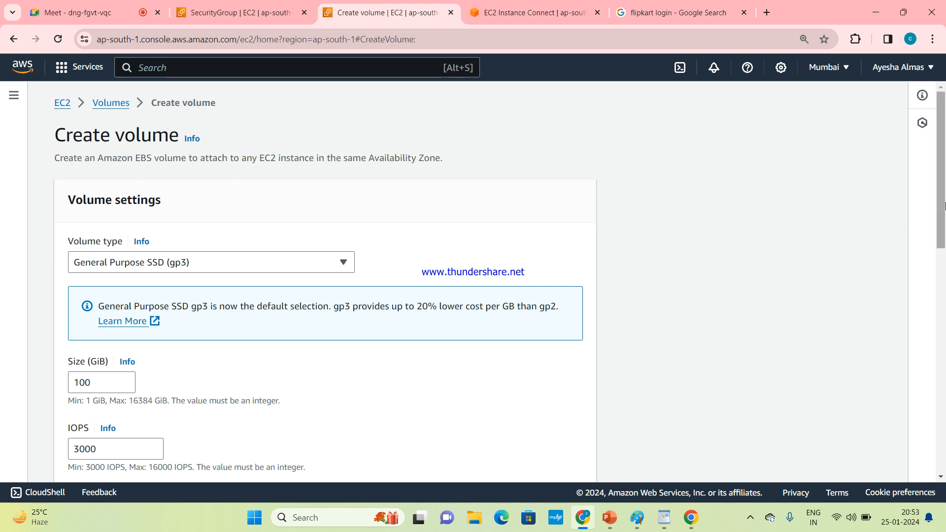
drag(941, 209, 942, 270)
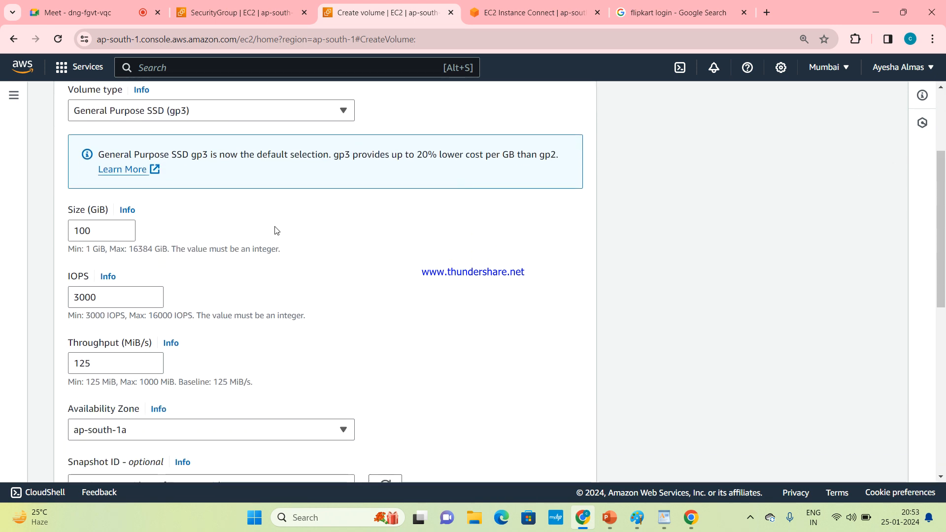
click(112, 228)
key(BackSpace)
key(BackSpace)
text(2)
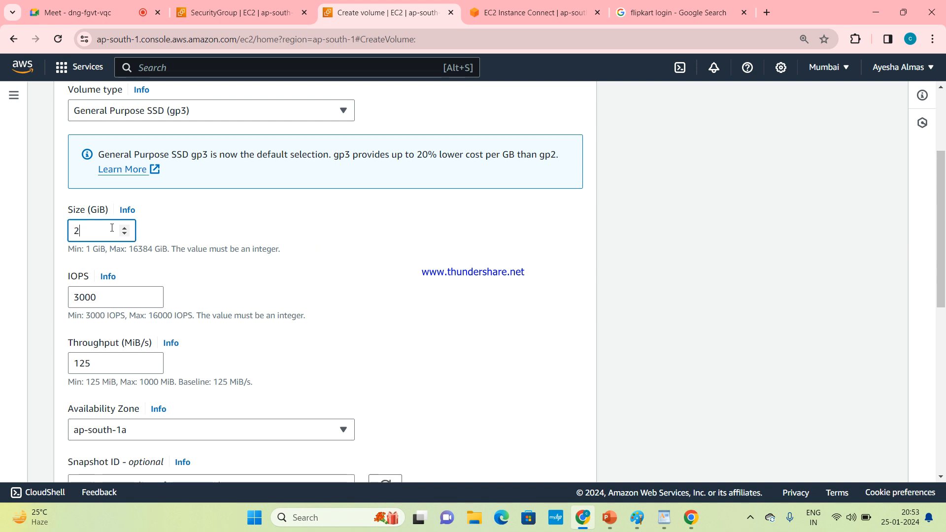
key(BackSpace)
text(4)
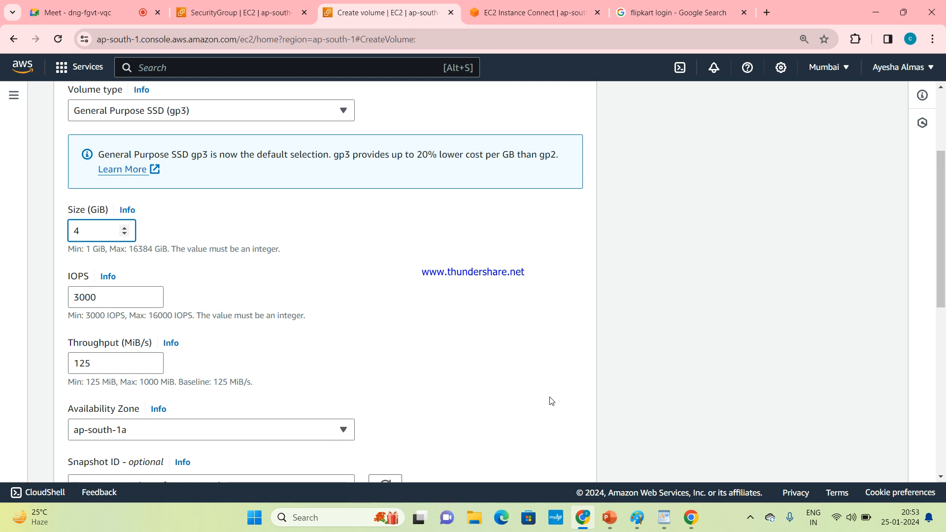
drag(942, 289, 938, 347)
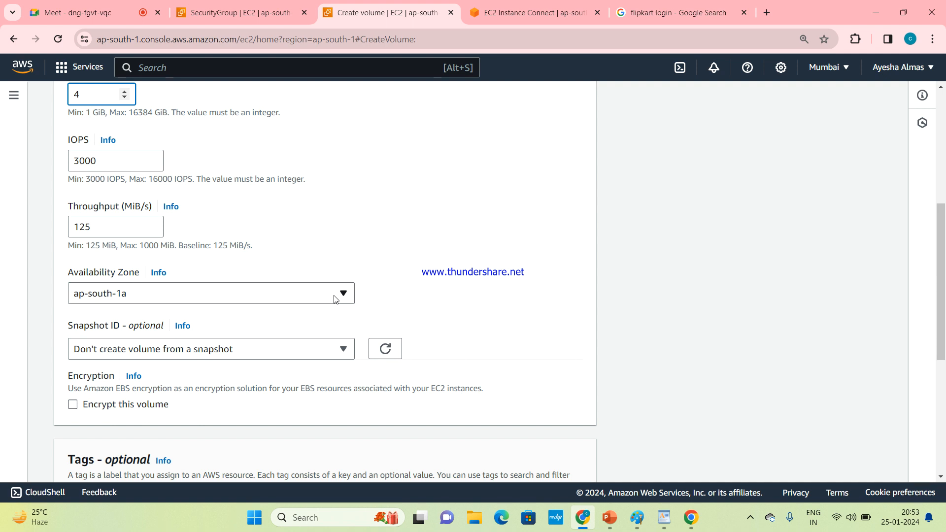
click(335, 299)
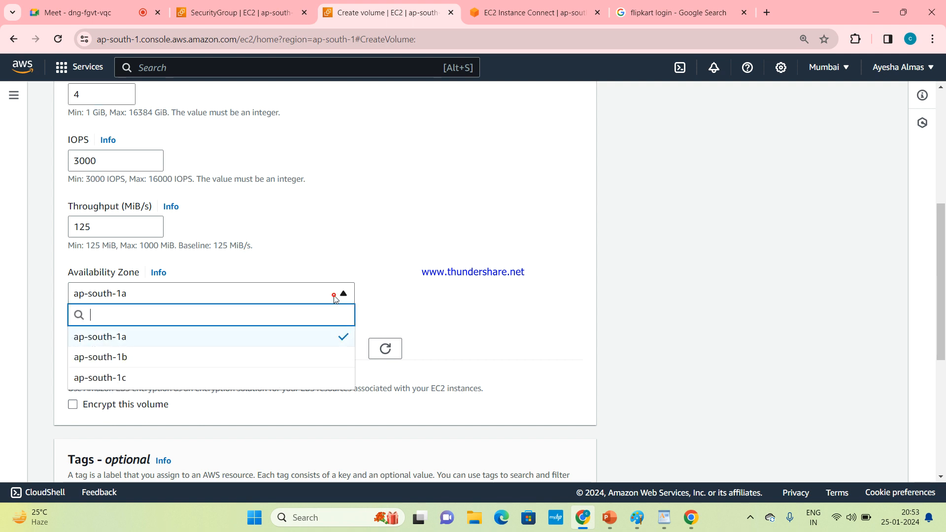
click(335, 299)
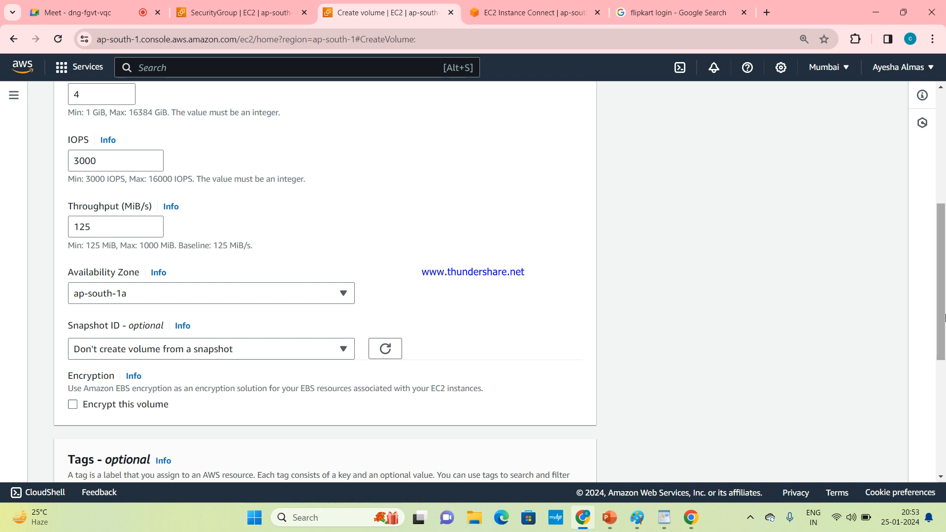
Step: Review the remaining volume settings and create the 4 GiB volume
drag(943, 318, 943, 433)
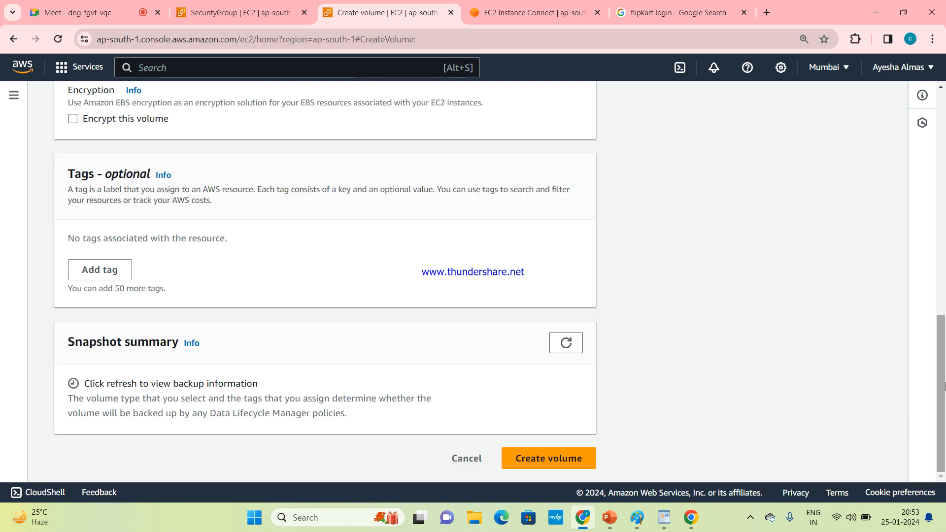
drag(943, 382, 943, 208)
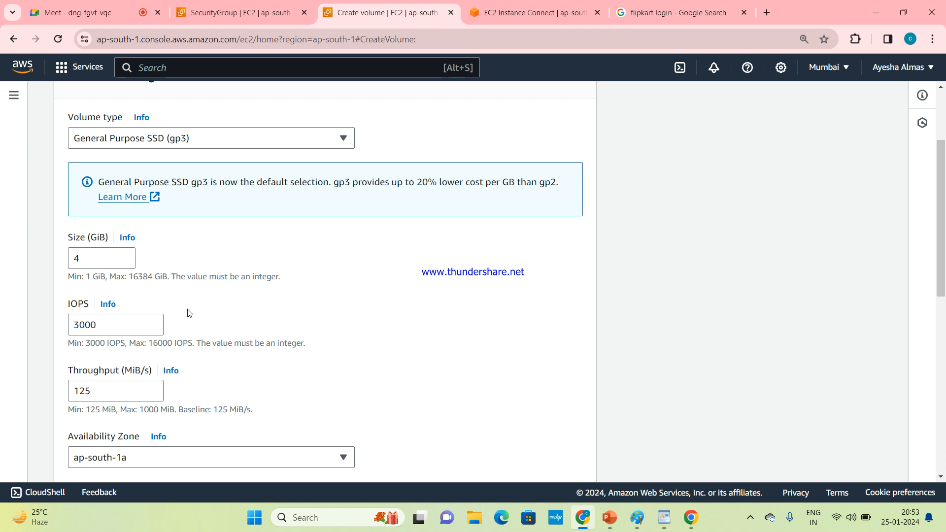
drag(148, 347, 185, 347)
click(253, 369)
scroll(944, 238, down, 1)
drag(943, 238, 944, 322)
drag(943, 369, 943, 449)
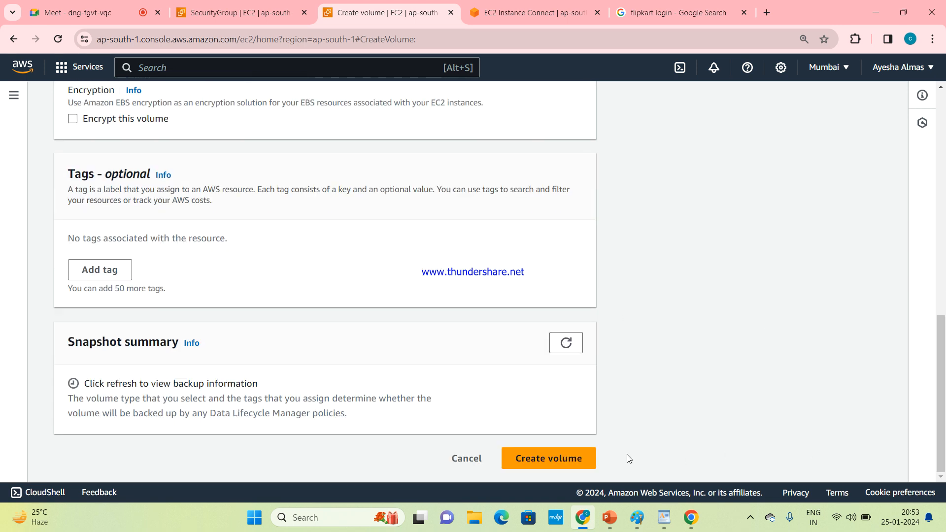
click(594, 459)
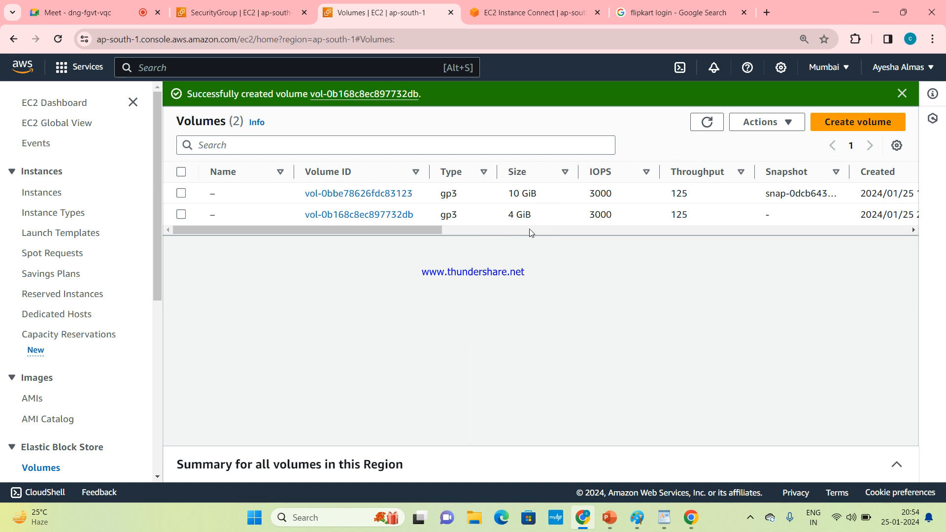
Step: Check the new volume's available actions, refresh the Volumes list and dismiss the creation notice
mouse_move(416, 229)
mouse_down()
mouse_move(457, 235)
mouse_move(408, 238)
mouse_up()
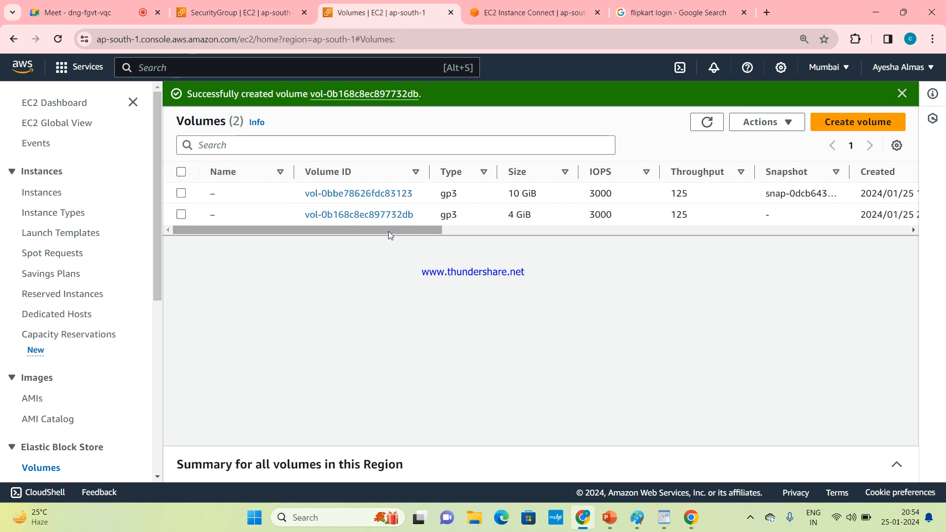
click(181, 215)
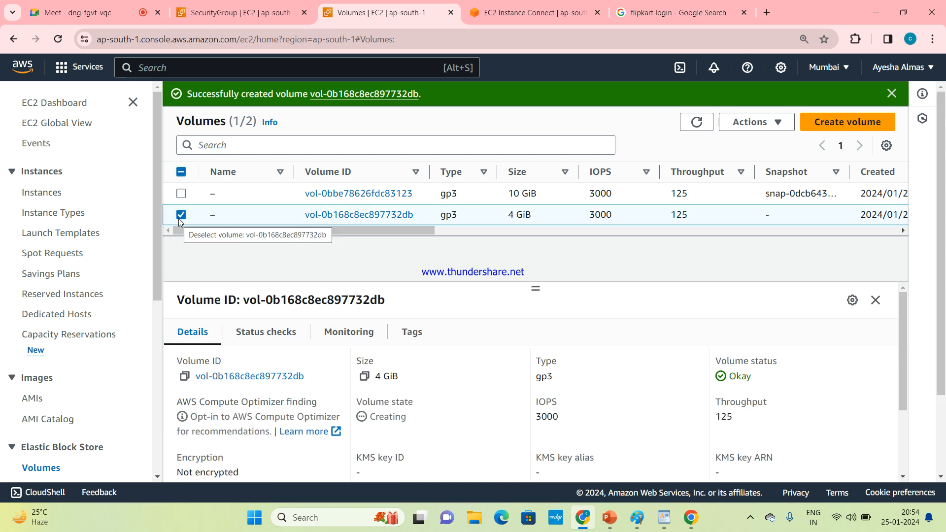
click(769, 123)
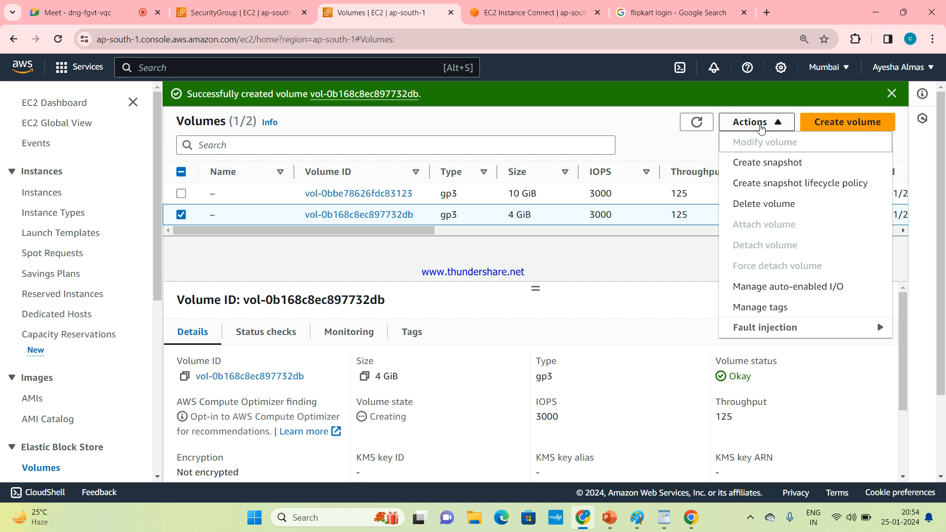
key(ctrl+a)
click(697, 122)
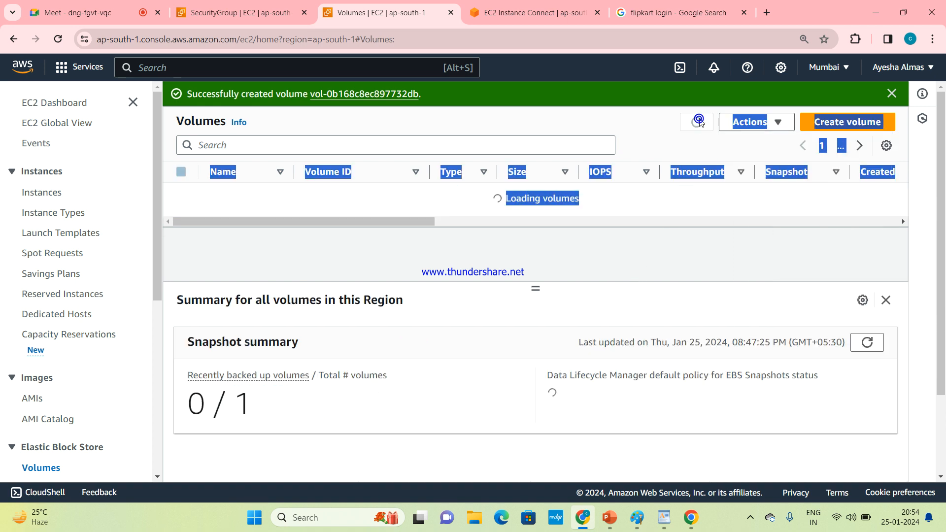
click(891, 93)
click(726, 242)
click(697, 97)
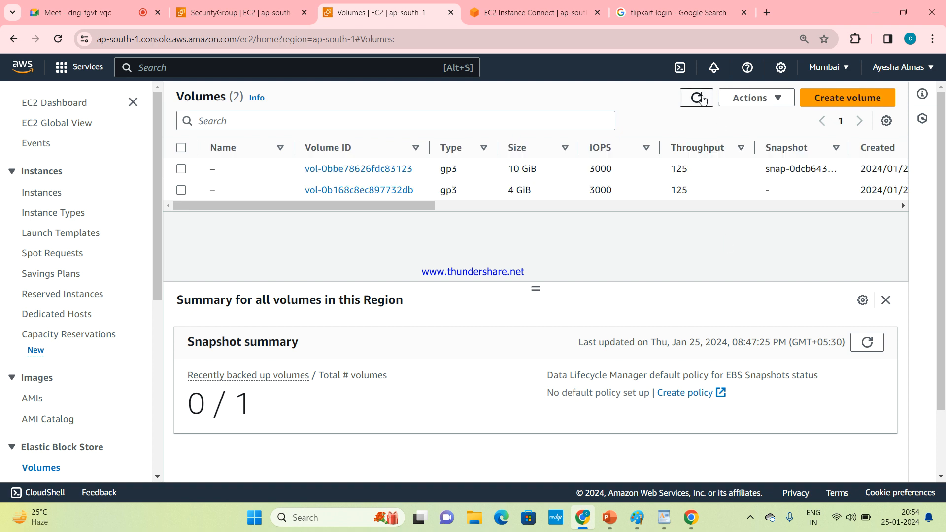
Step: Name the new 4 GiB volume data volume
click(181, 190)
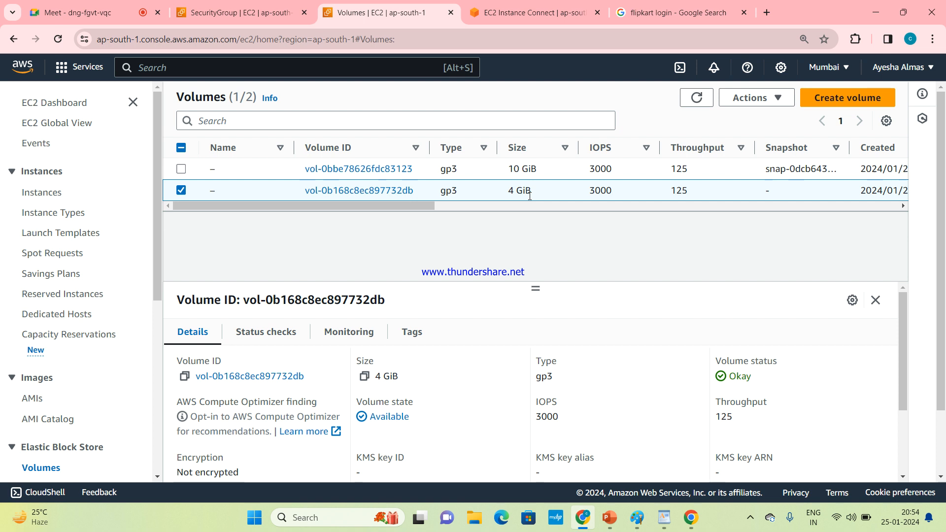
mouse_move(212, 186)
click(223, 194)
text(data vo)
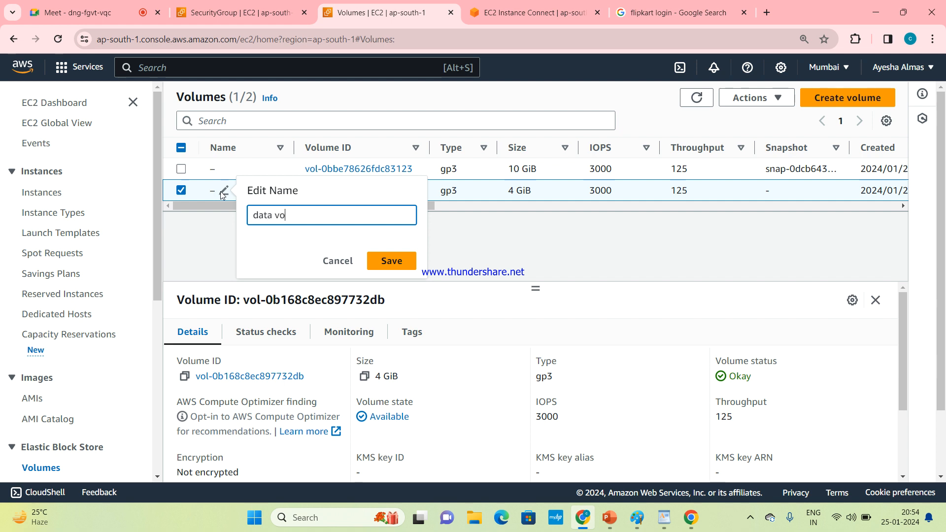
text(lume)
click(385, 260)
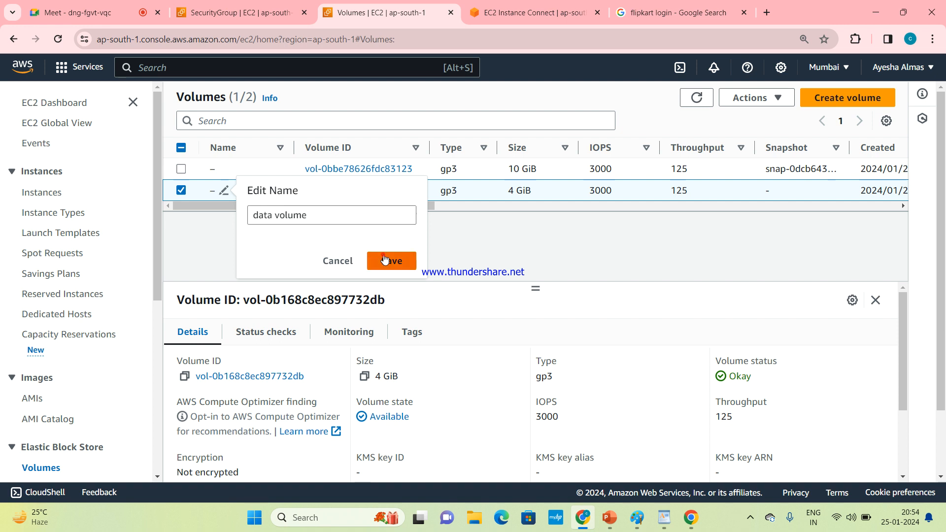
Step: Name the 10 GiB volume root volume
click(224, 169)
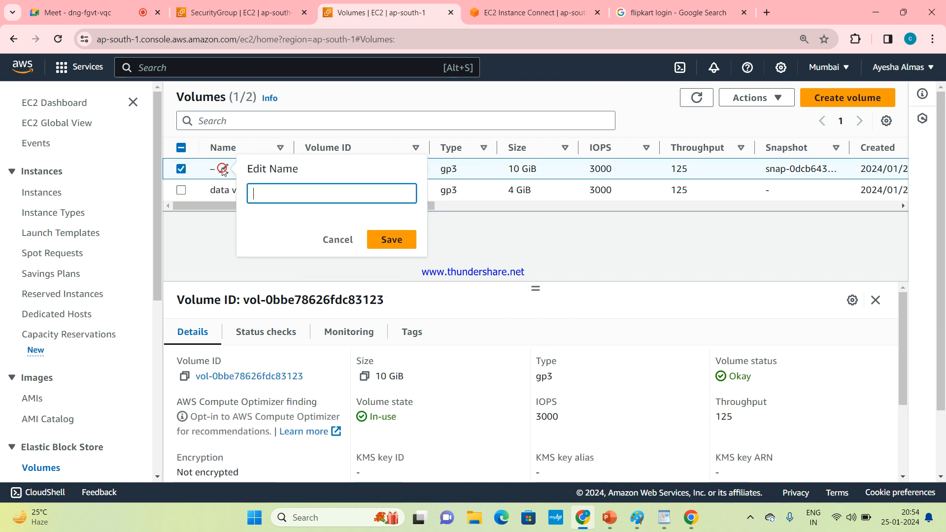
text(root v)
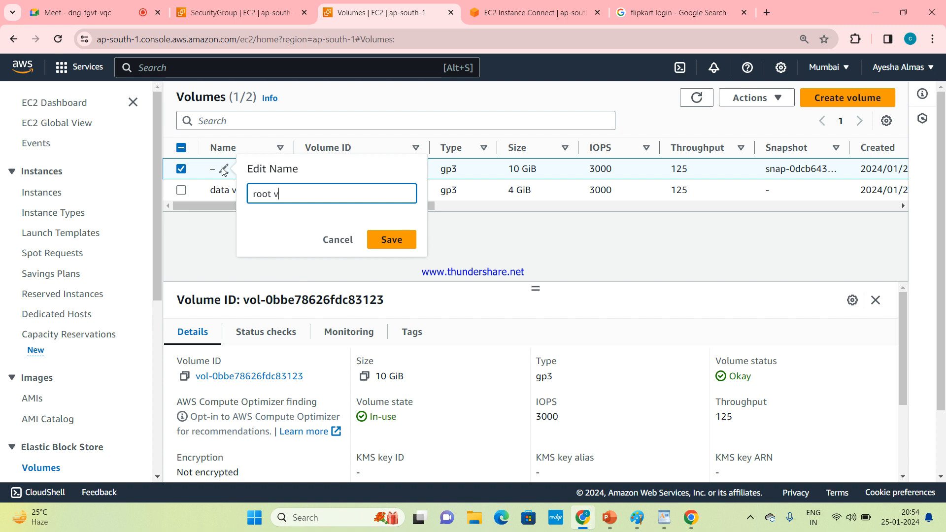
text(olume)
key(Return)
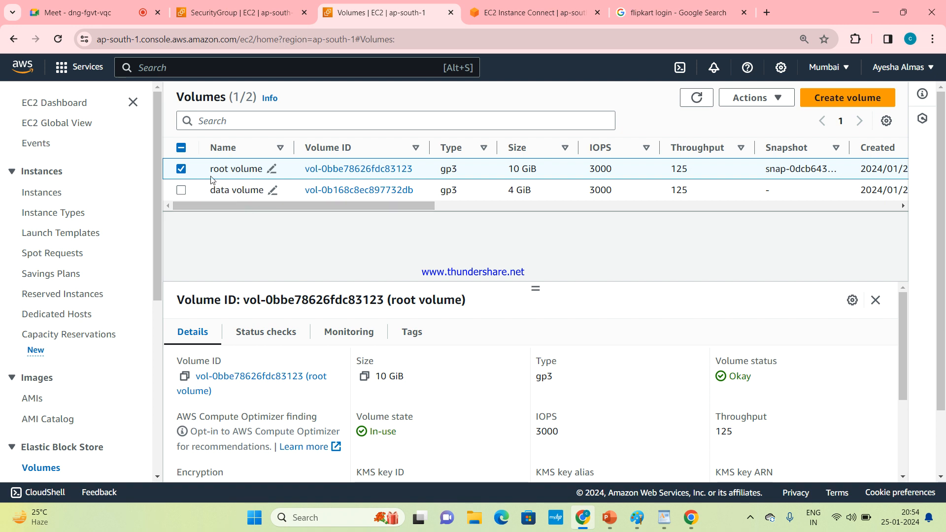
Step: Examine the volumes' state and attached-resources columns
click(181, 169)
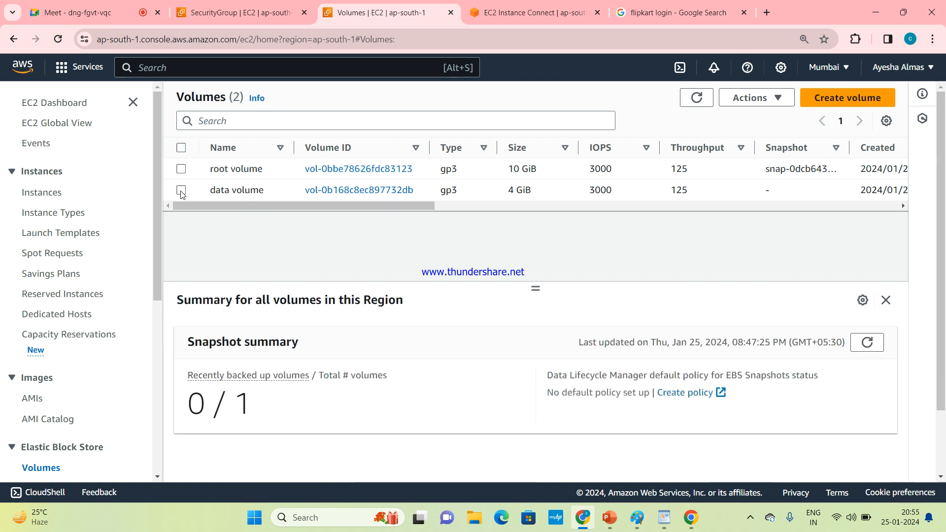
click(181, 191)
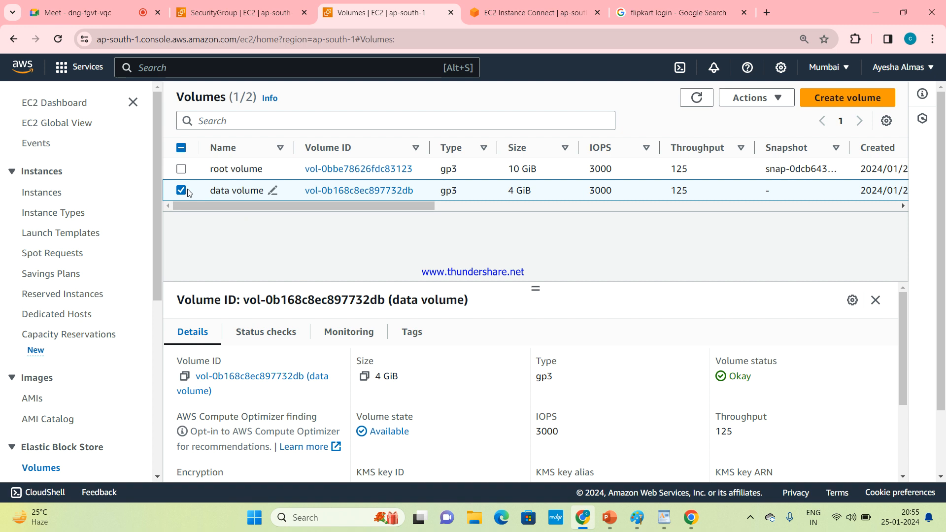
click(182, 191)
drag(220, 209, 552, 239)
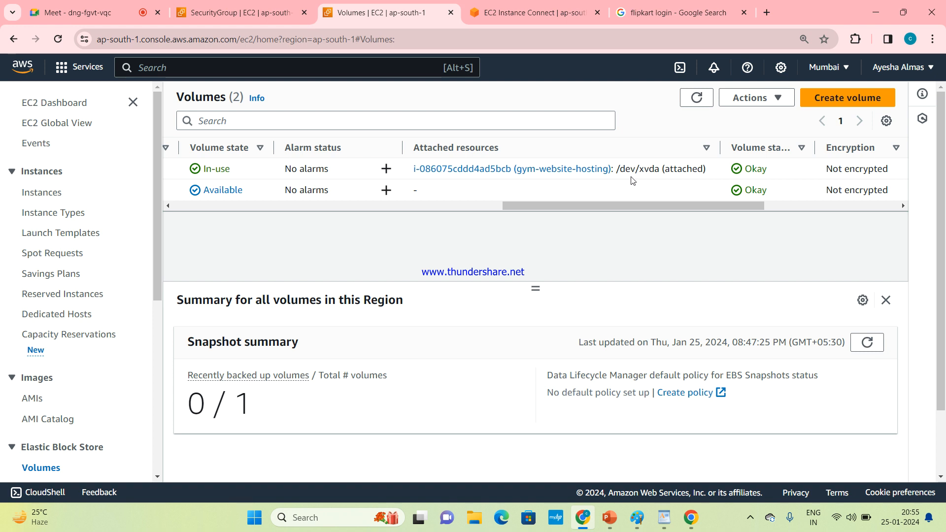
drag(645, 204, 229, 202)
Step: Attach the data volume to the gym-website-hosting instance i-086075cddd4ad5bcb as device /dev/sdf
click(181, 190)
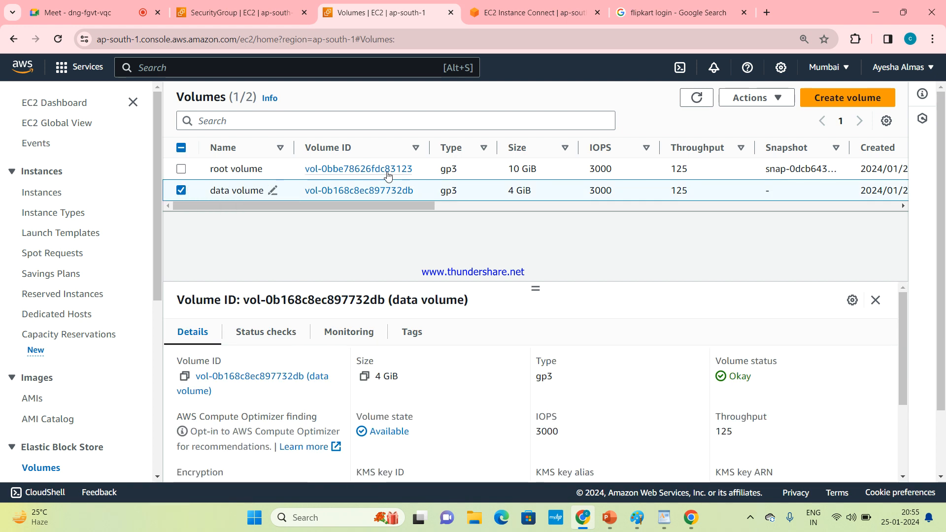
click(787, 100)
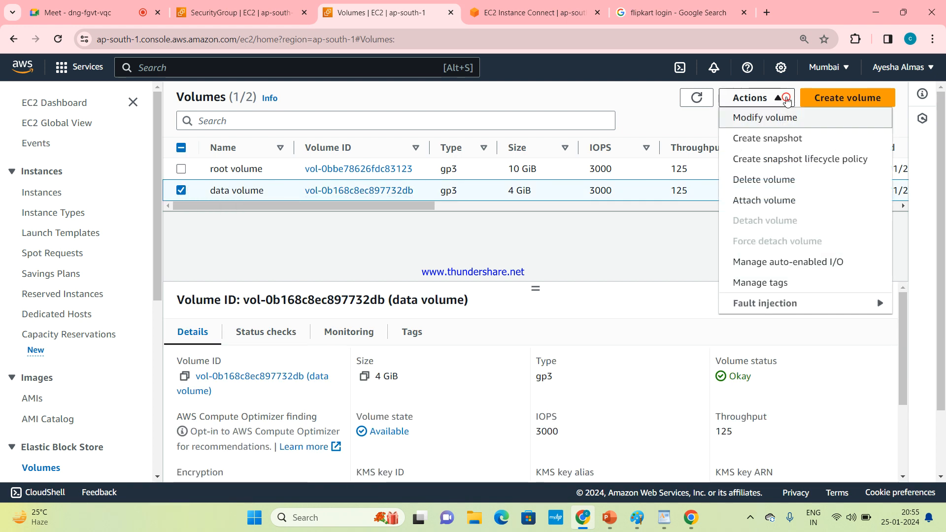
click(774, 198)
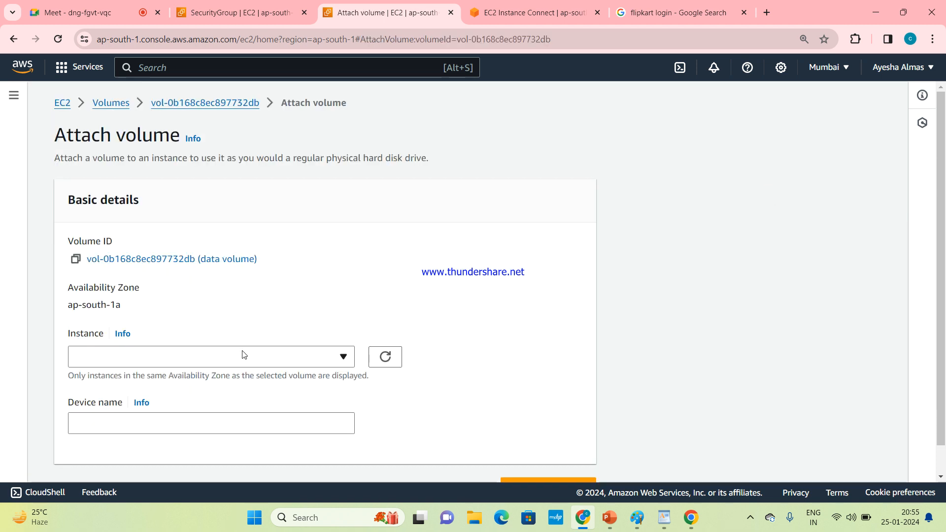
scroll(943, 207, down, 1)
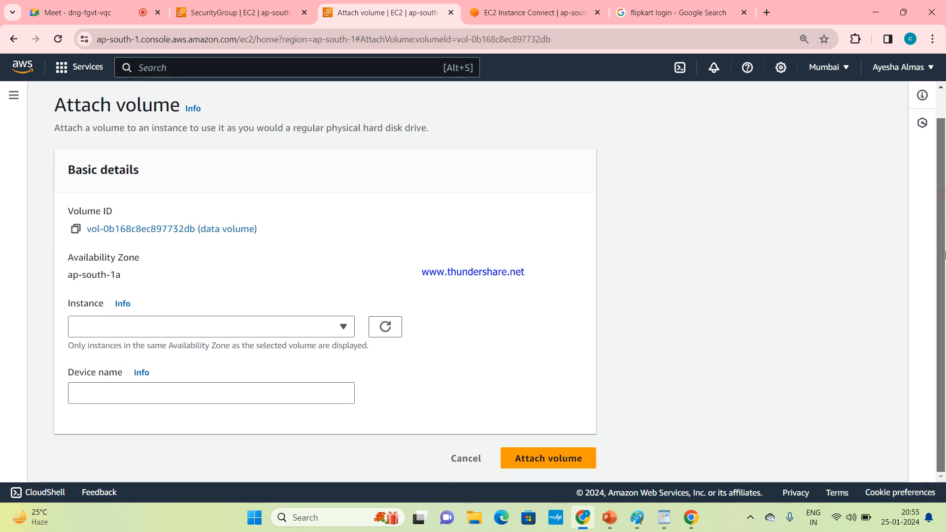
click(325, 330)
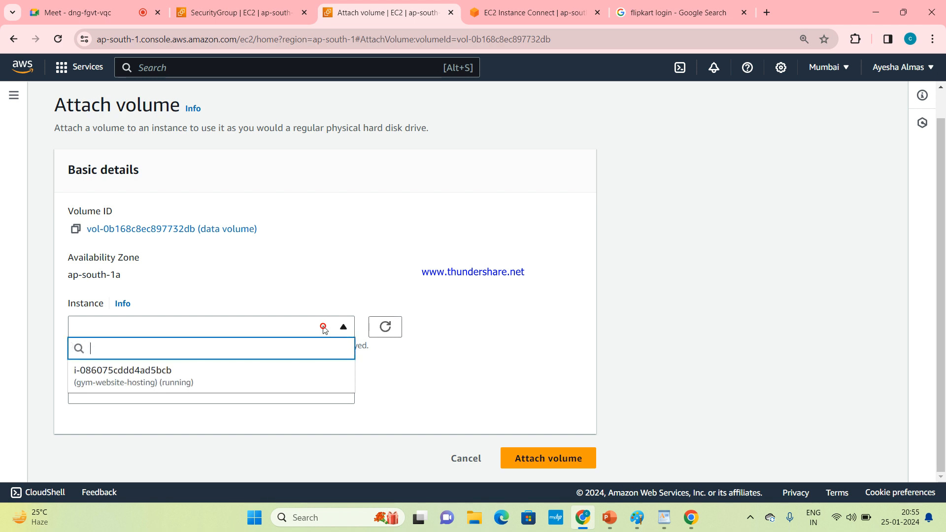
click(198, 378)
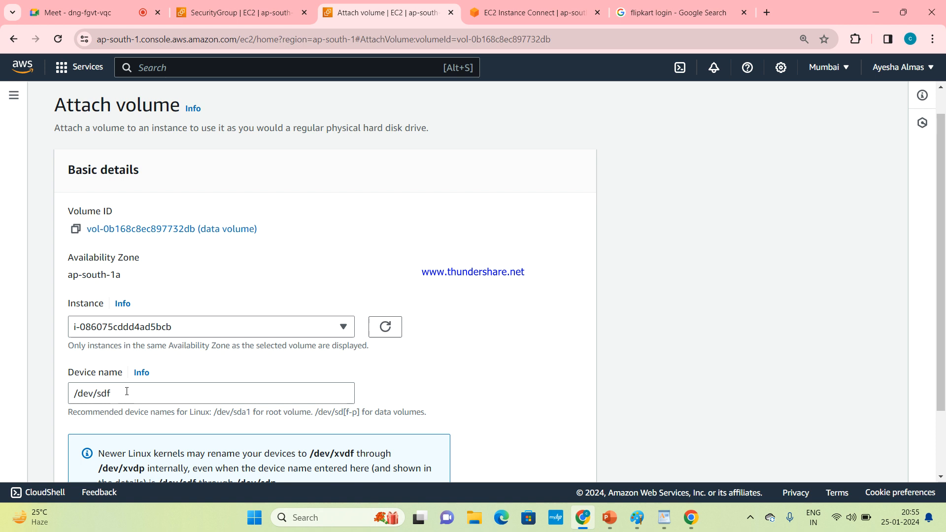
drag(121, 395, 68, 399)
click(140, 399)
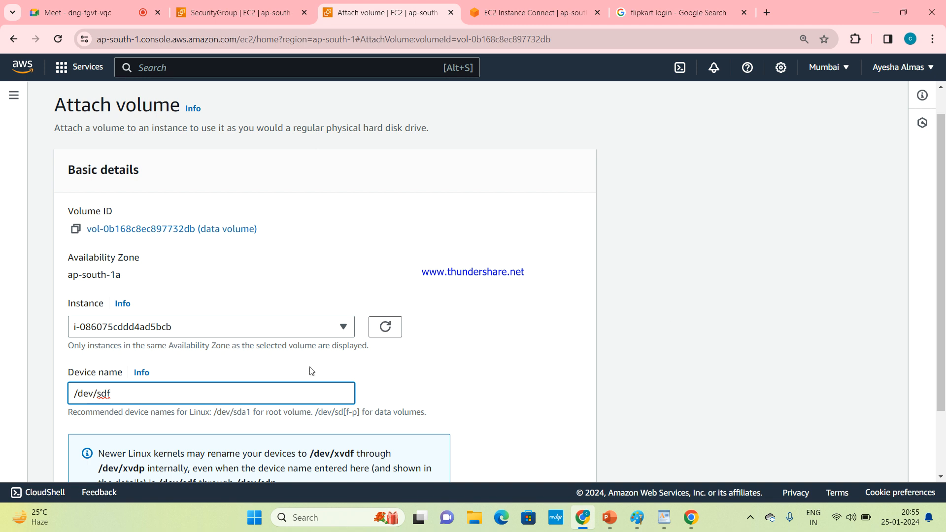
scroll(941, 271, down, 2)
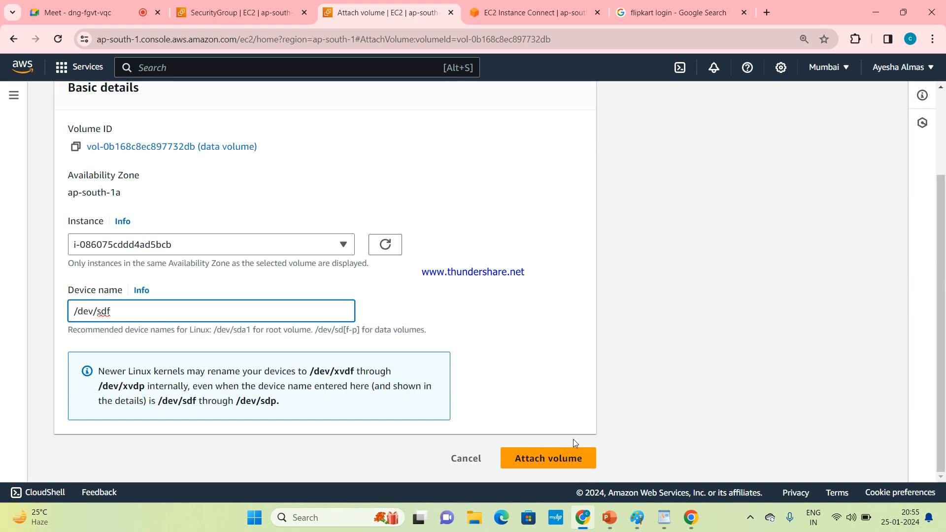
click(547, 458)
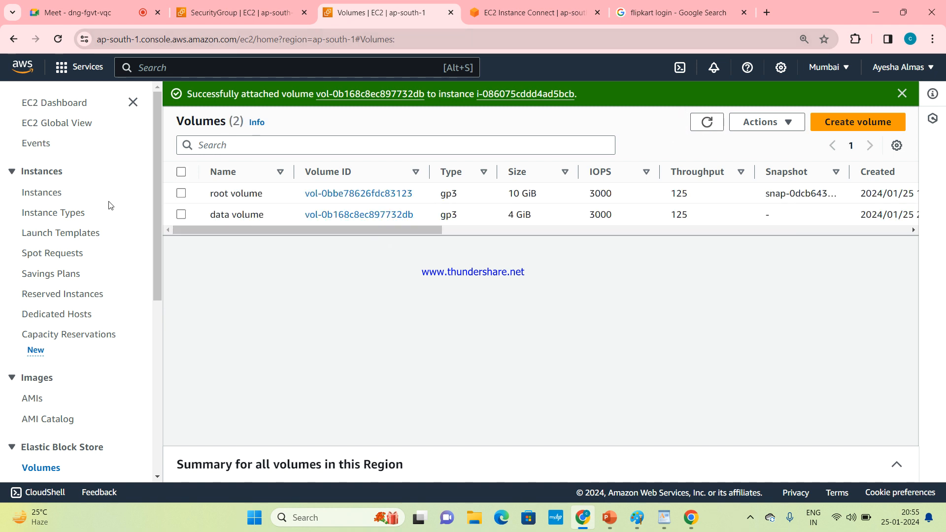
Step: Review the Instances list, return to Volumes and examine the volumes' attached-resources columns
click(62, 197)
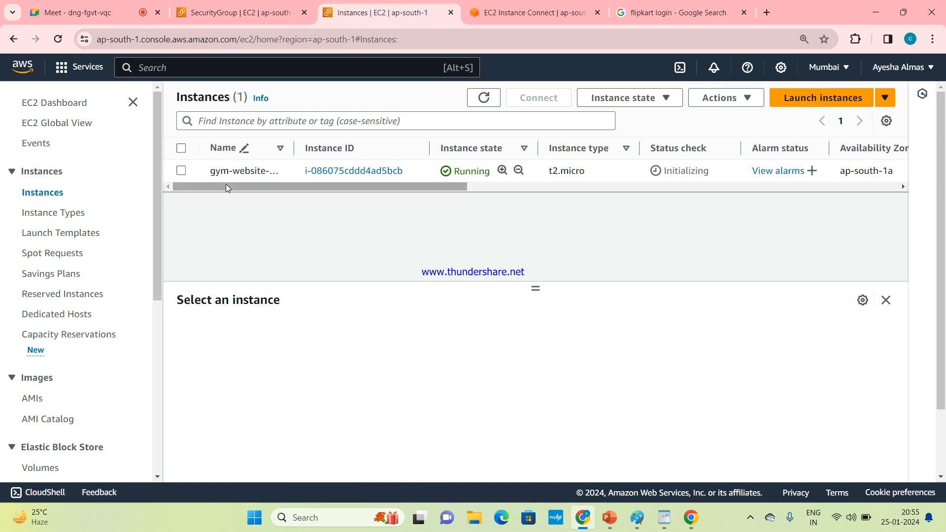
drag(232, 183, 193, 184)
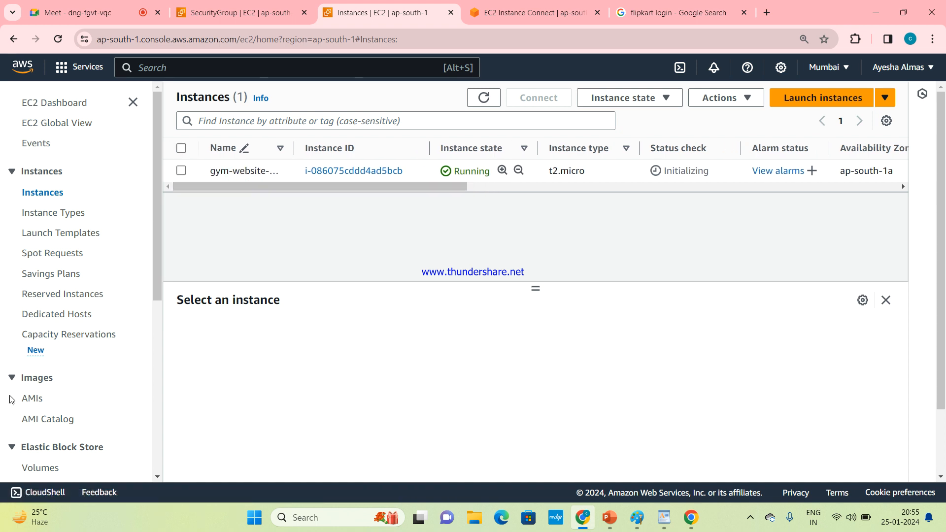
click(41, 467)
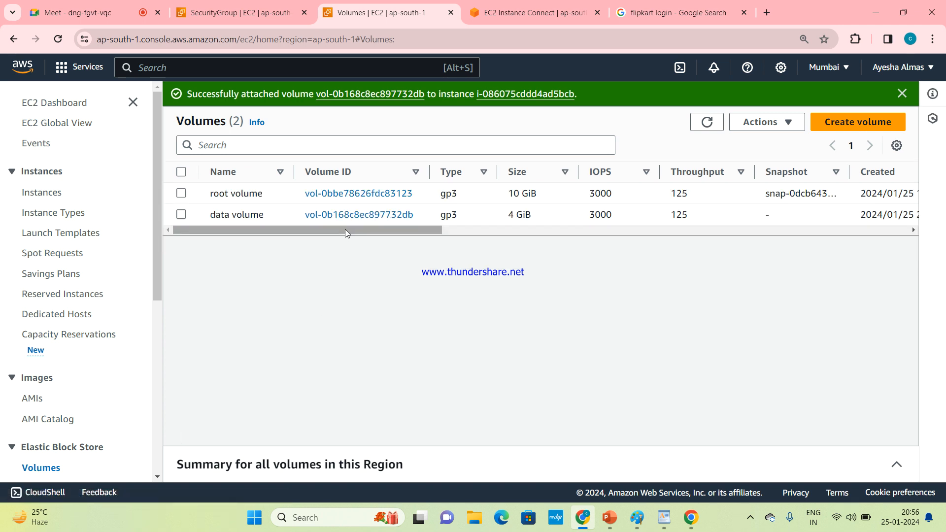
drag(345, 229, 381, 244)
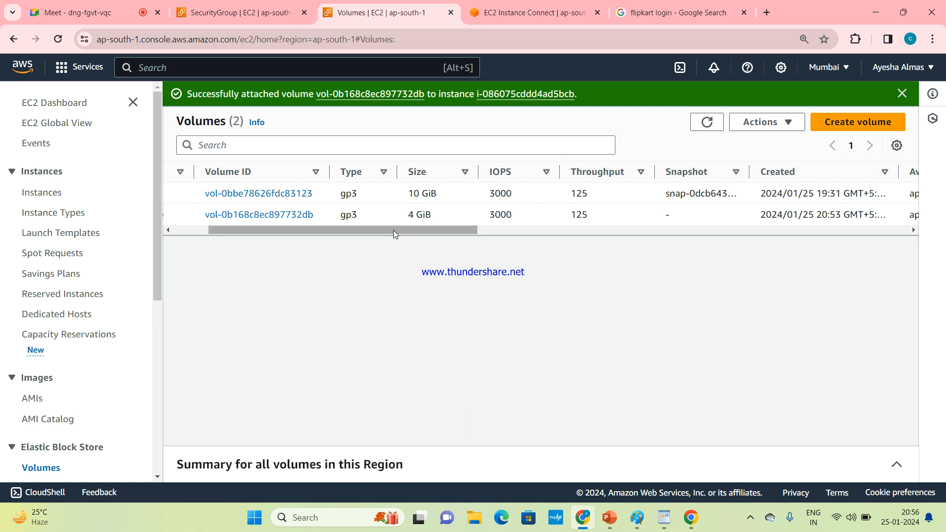
drag(393, 229, 650, 266)
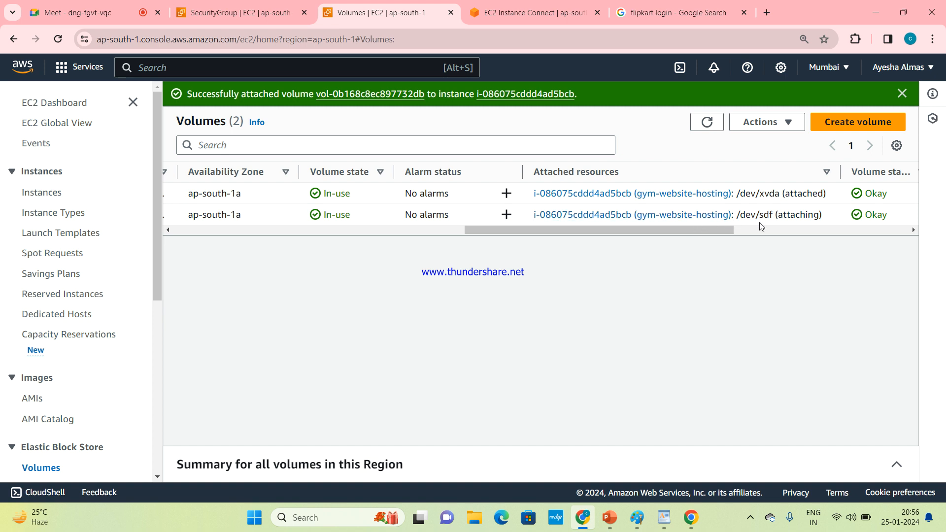
drag(711, 232, 317, 255)
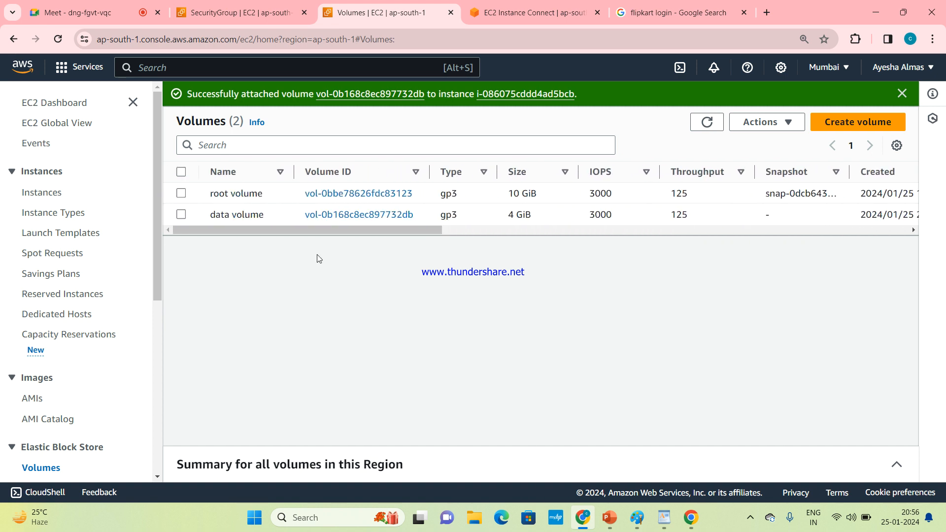
Step: Detach the data volume from the instance
click(181, 215)
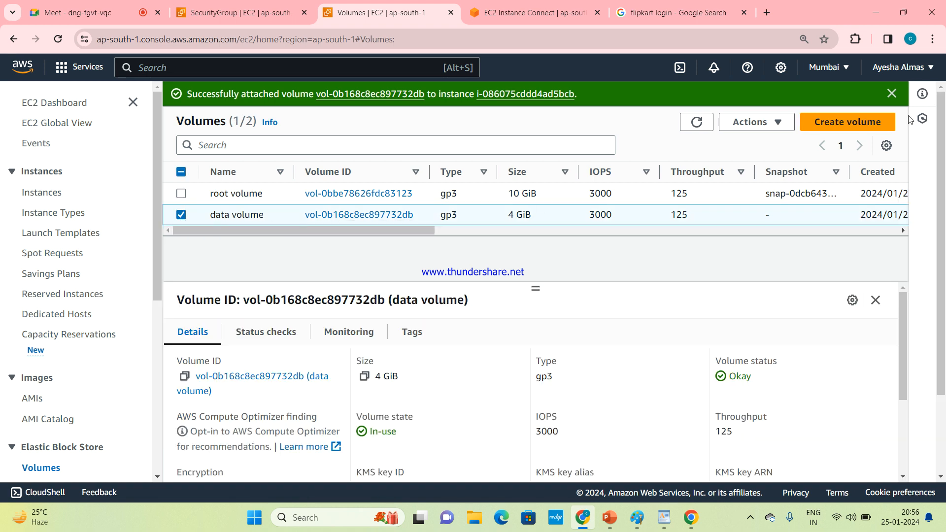
click(787, 121)
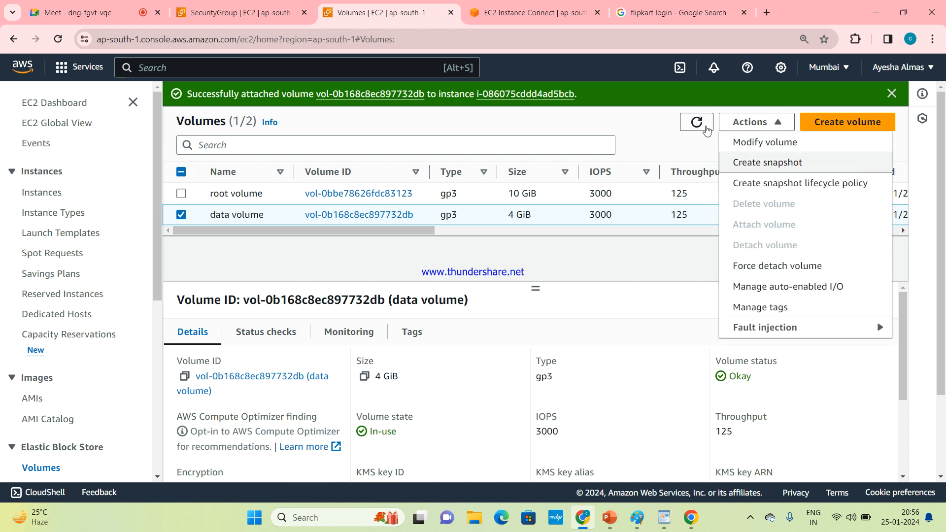
click(679, 290)
click(696, 125)
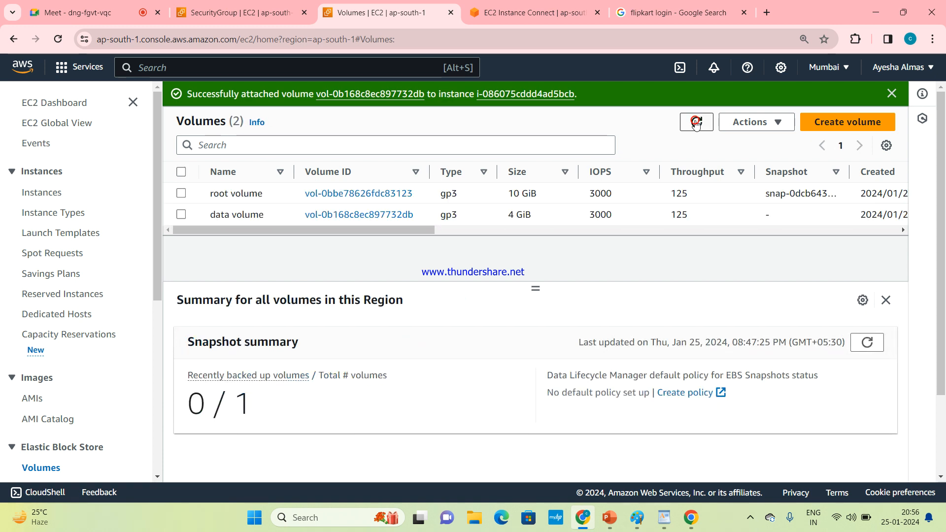
click(181, 215)
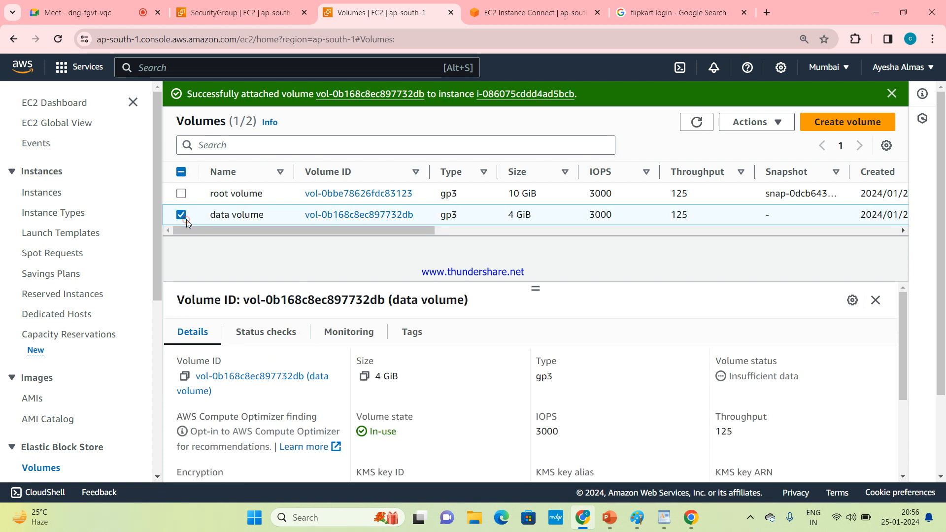
click(753, 122)
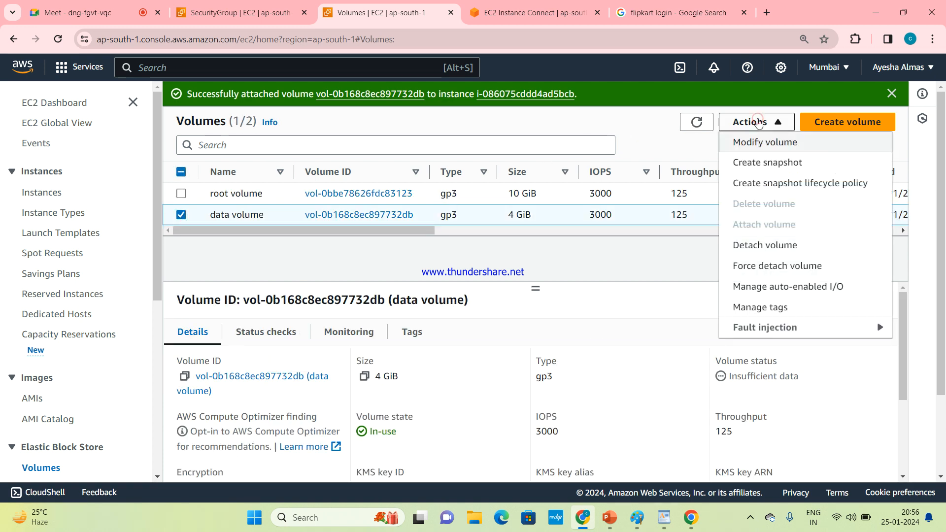
click(768, 252)
click(710, 347)
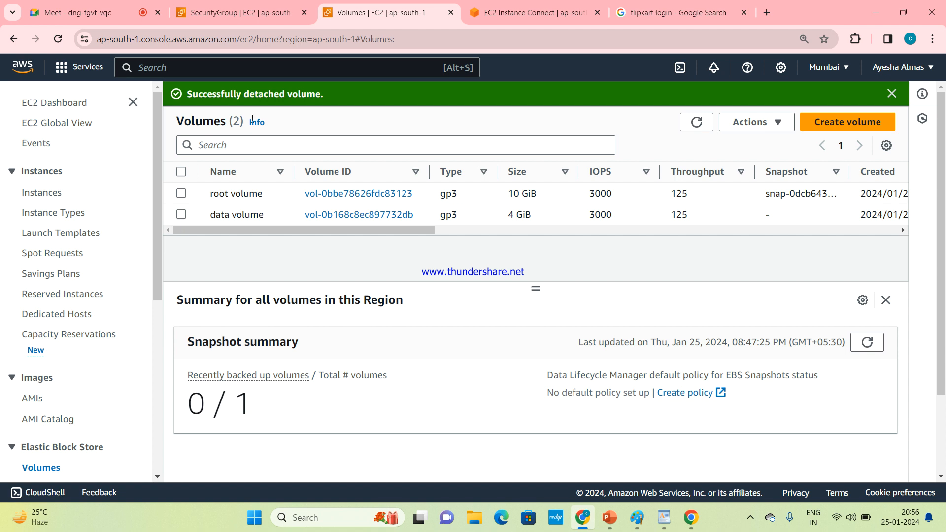
Step: Refresh the volumes list and delete the detached data volume
click(181, 215)
click(757, 124)
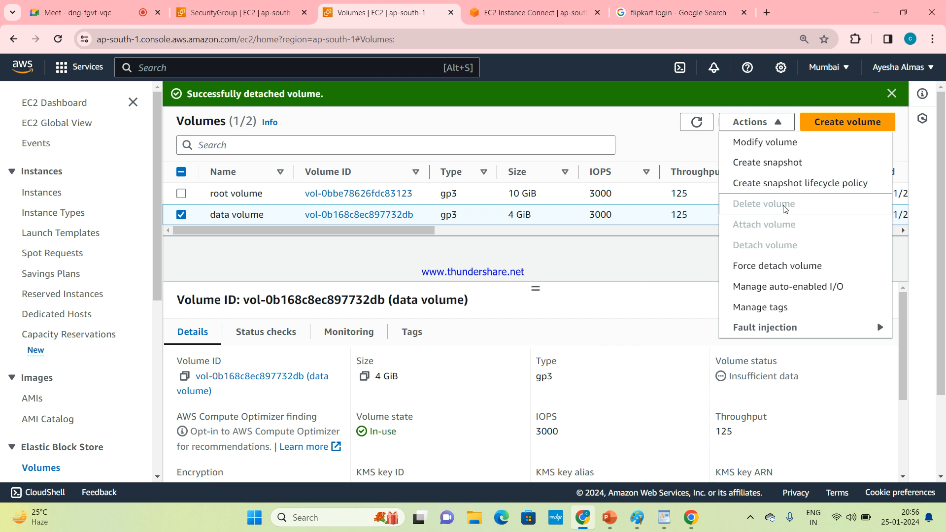
click(694, 127)
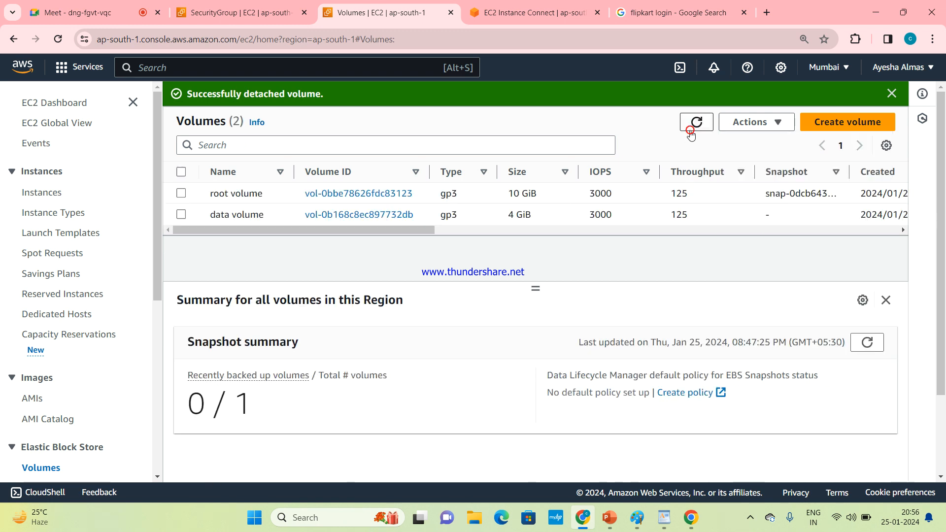
click(182, 219)
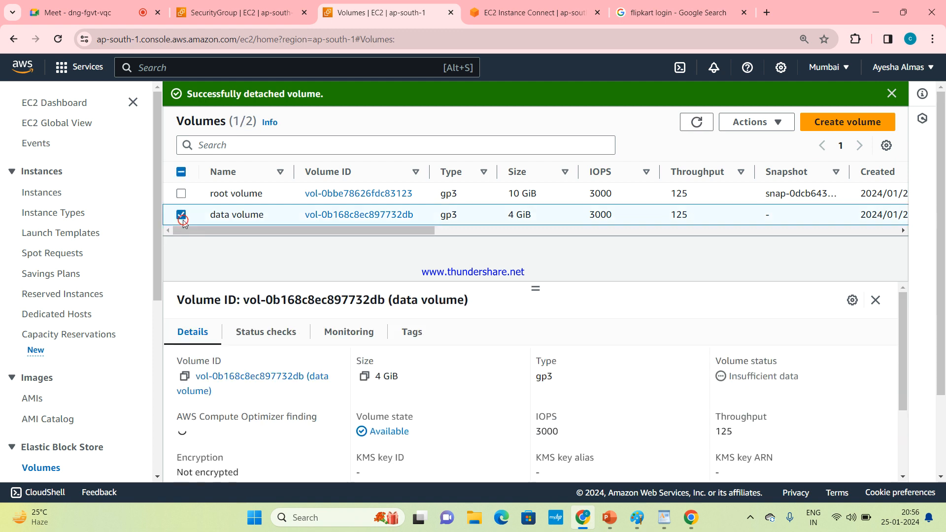
click(753, 121)
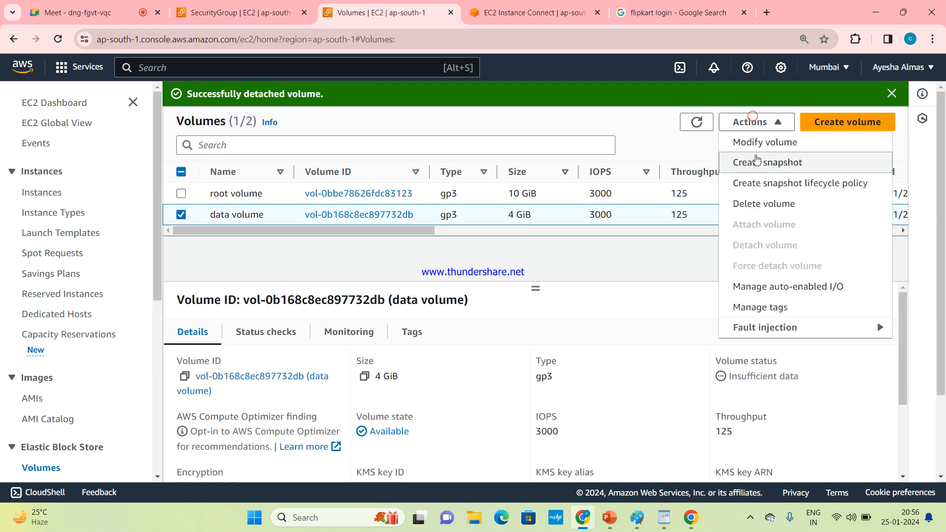
click(777, 201)
click(736, 357)
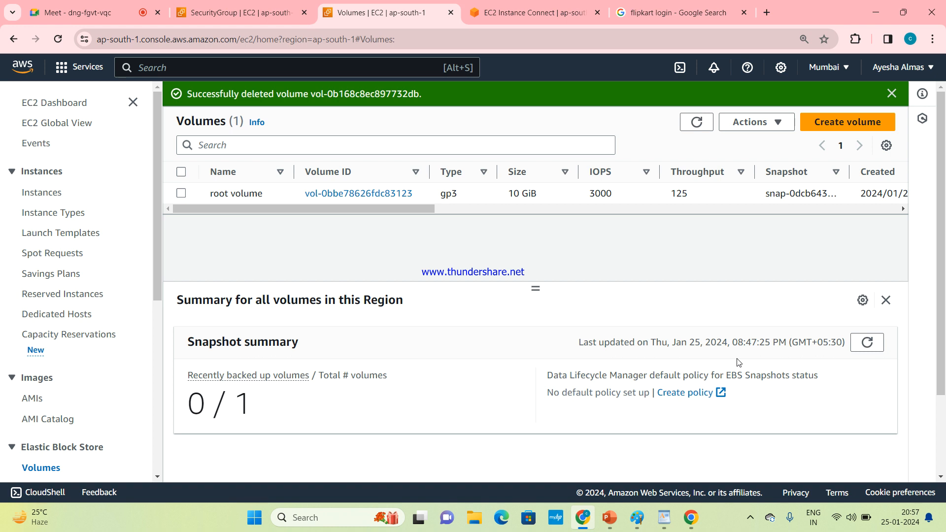
Step: Open the Instances list to check the gym-website-hosting instance
click(58, 192)
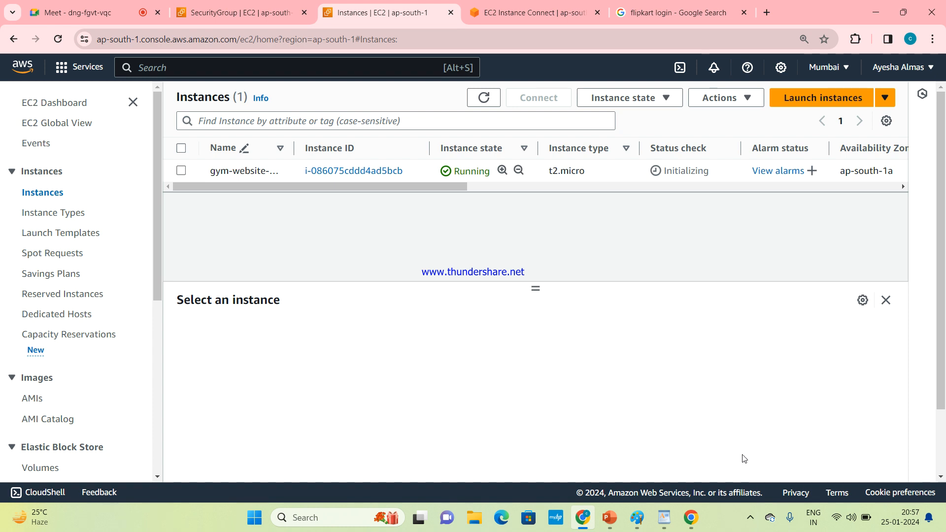
click(750, 516)
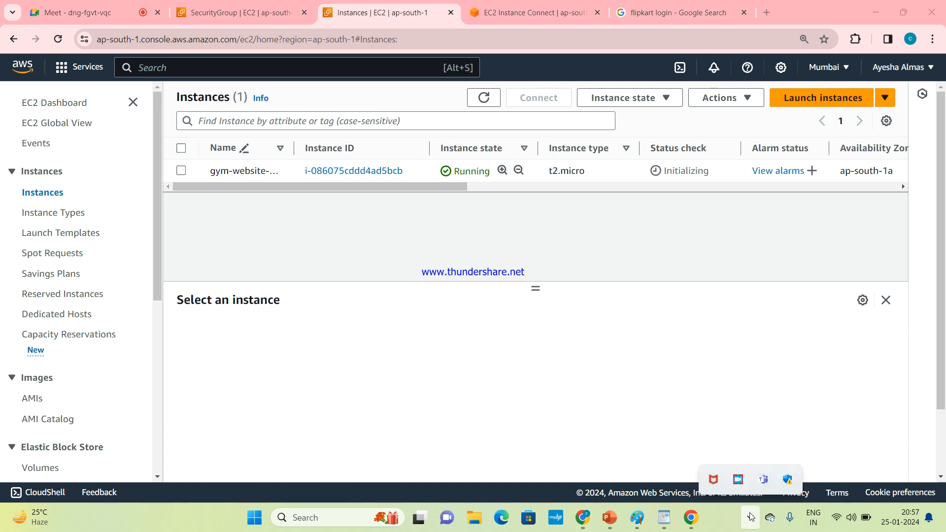
click(735, 486)
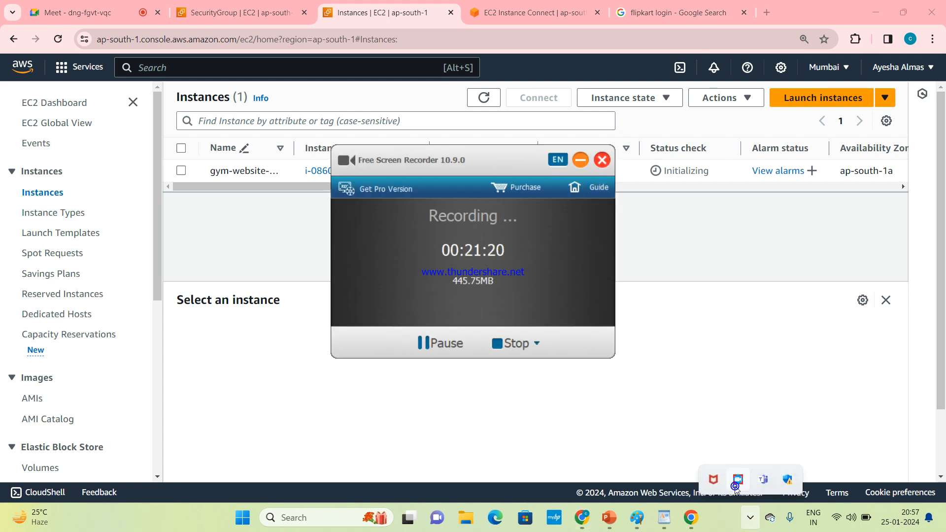